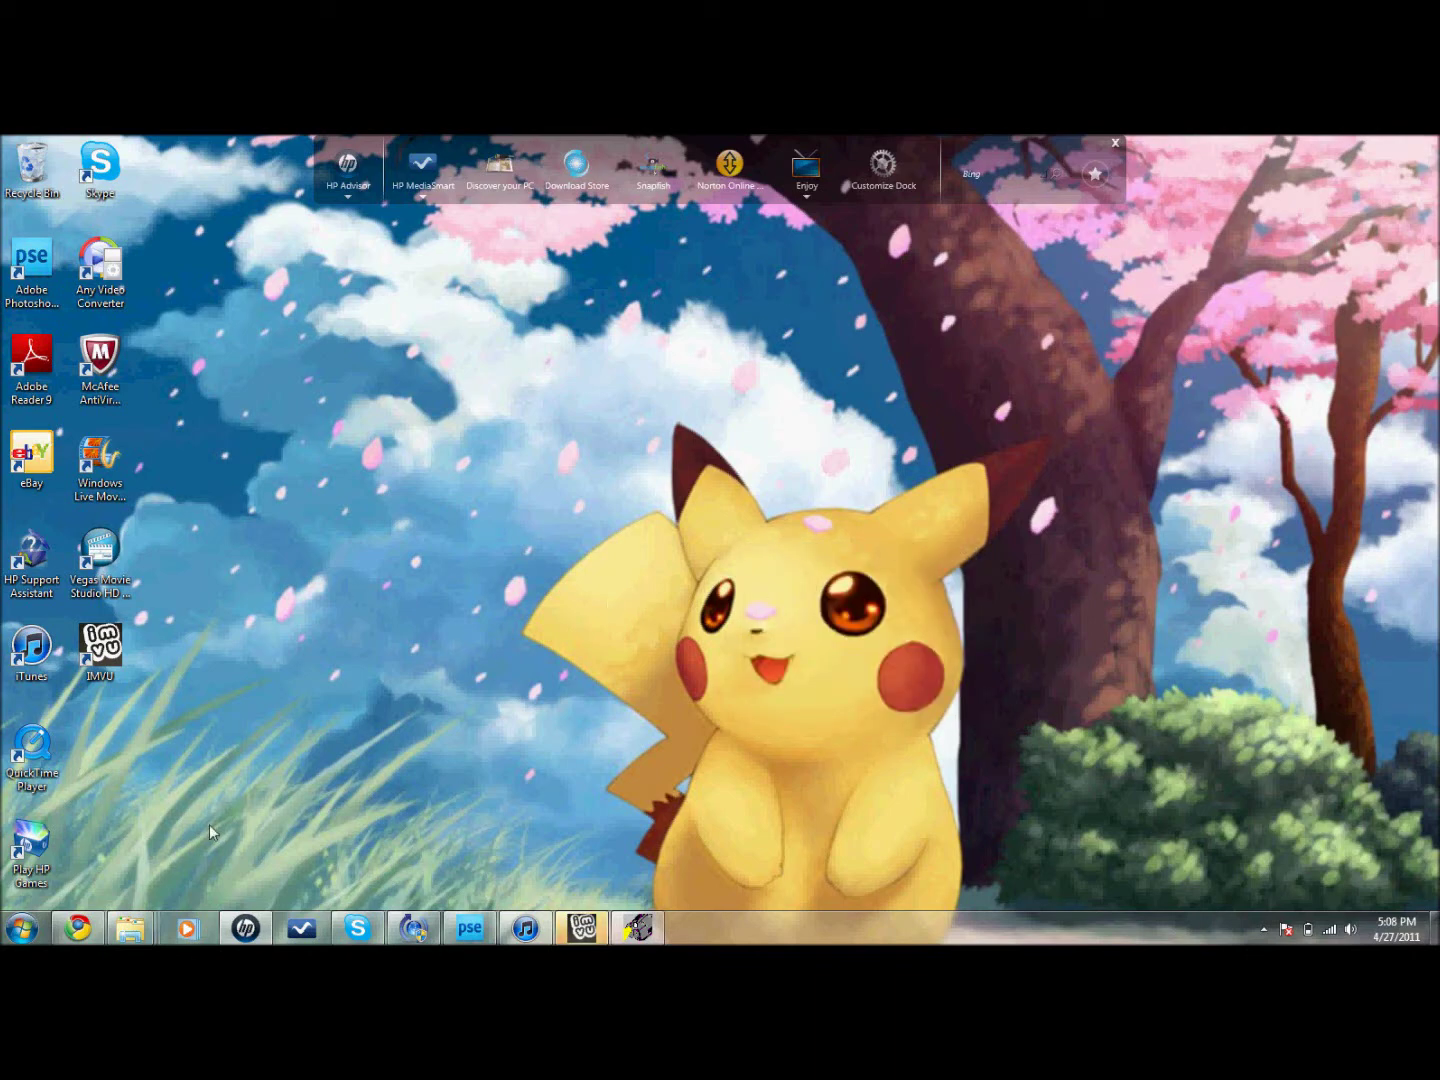
Close the extra YouTube tutorial tab in Chrome, then minimize Chrome to the desktop
click(72, 936)
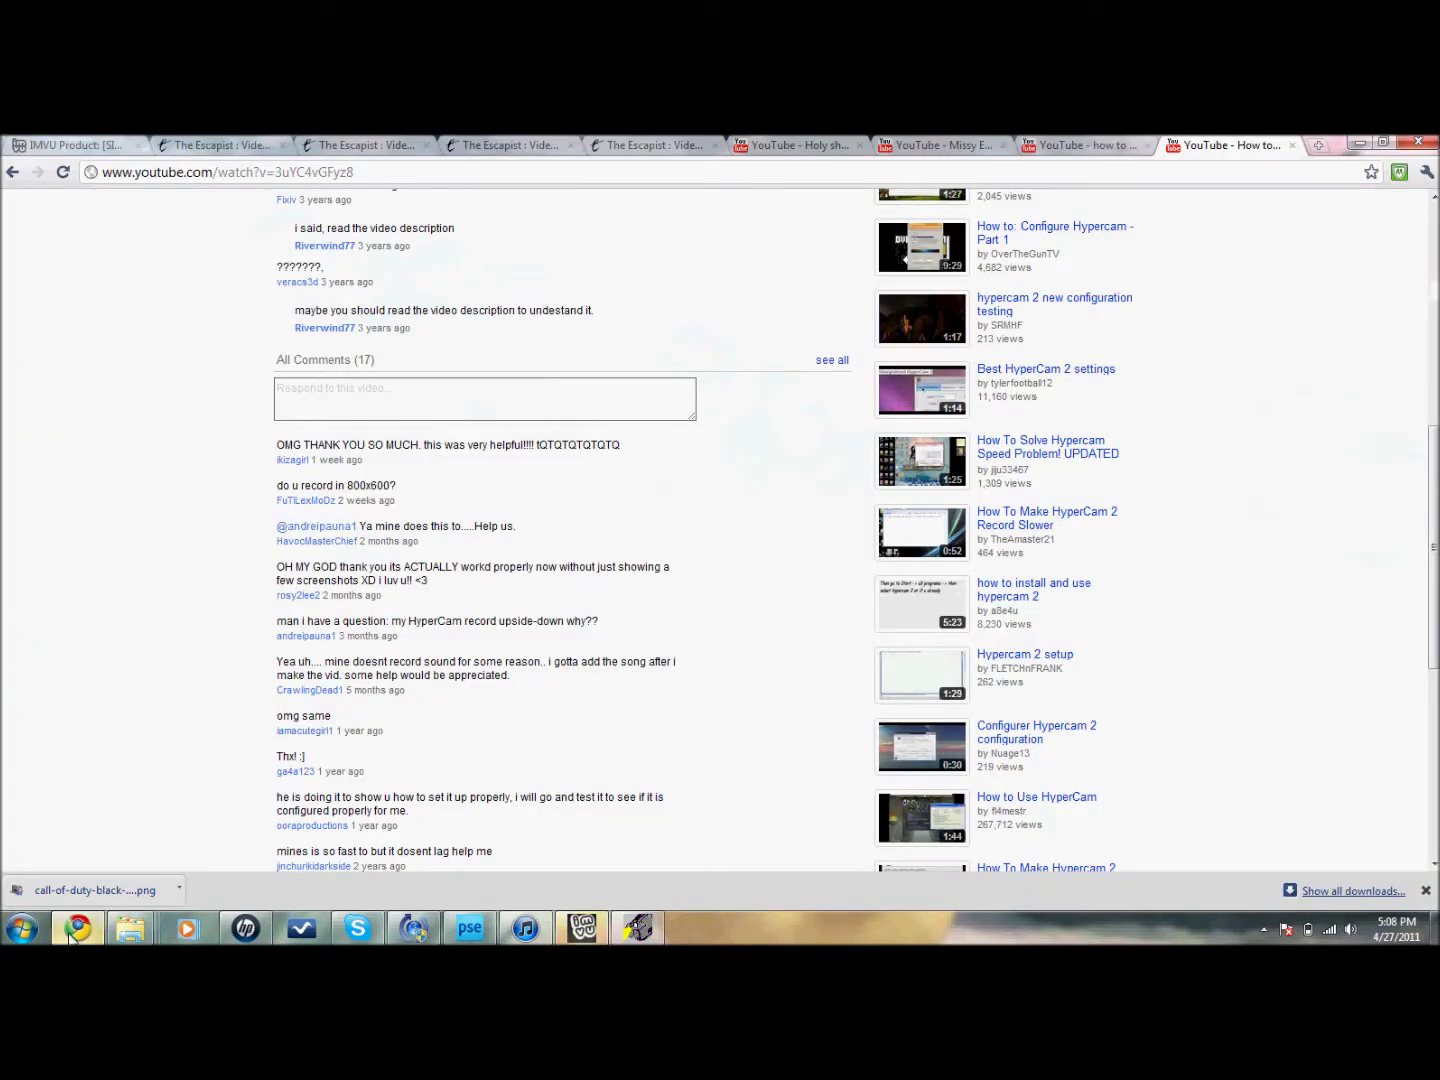
click(1292, 146)
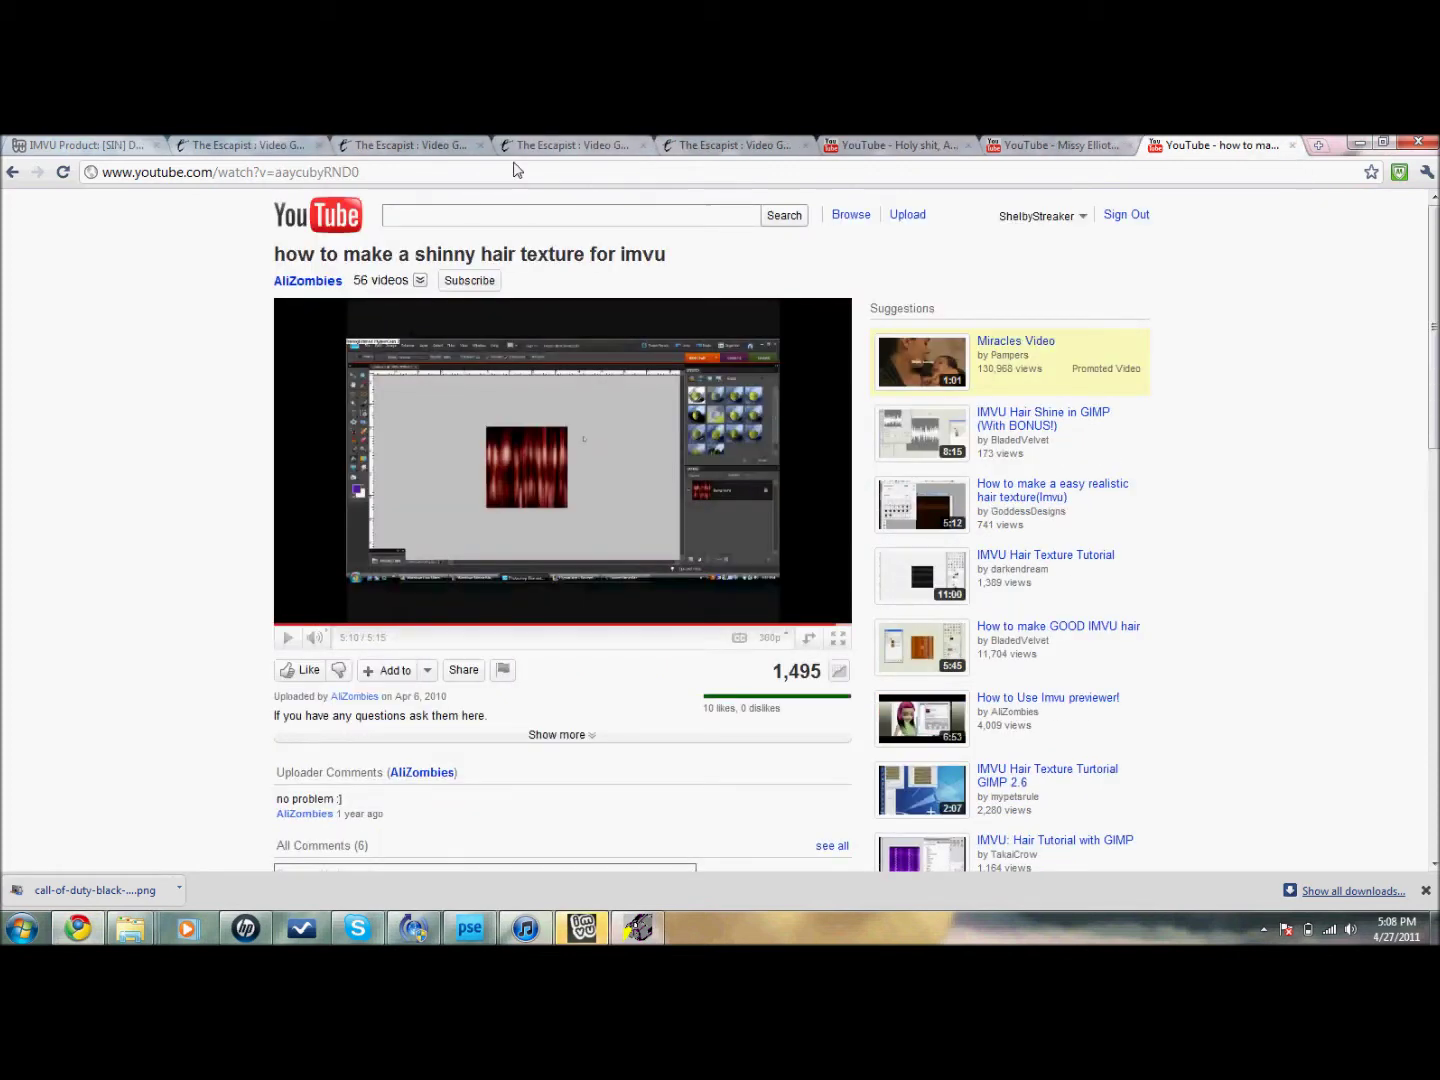
click(100, 147)
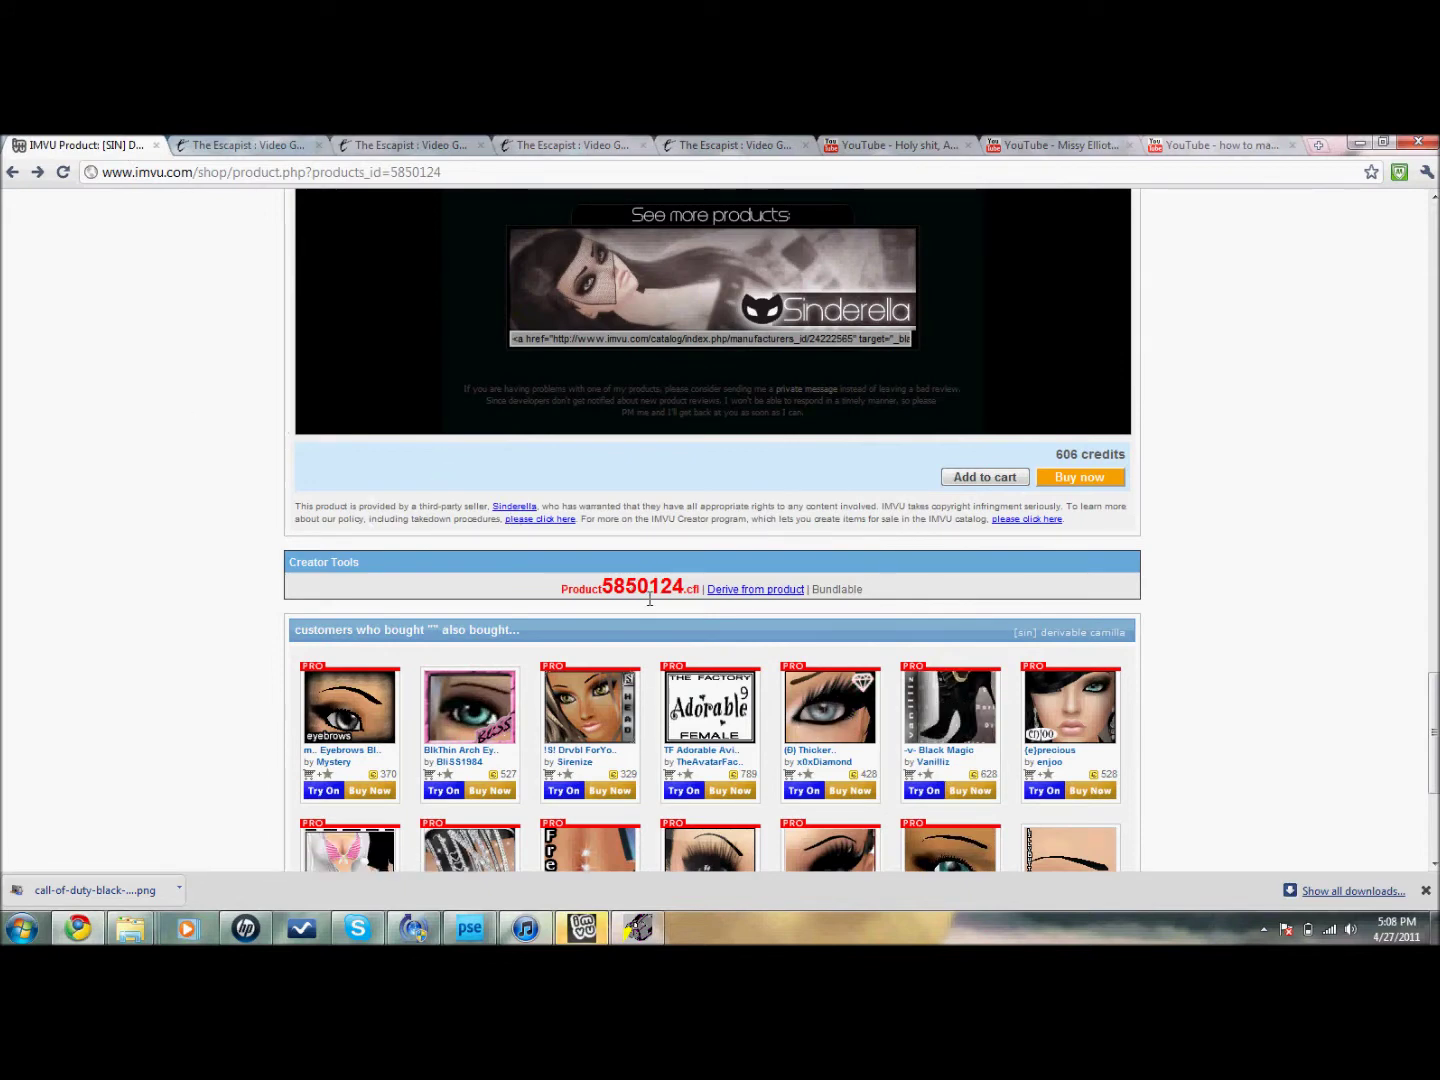
click(1359, 143)
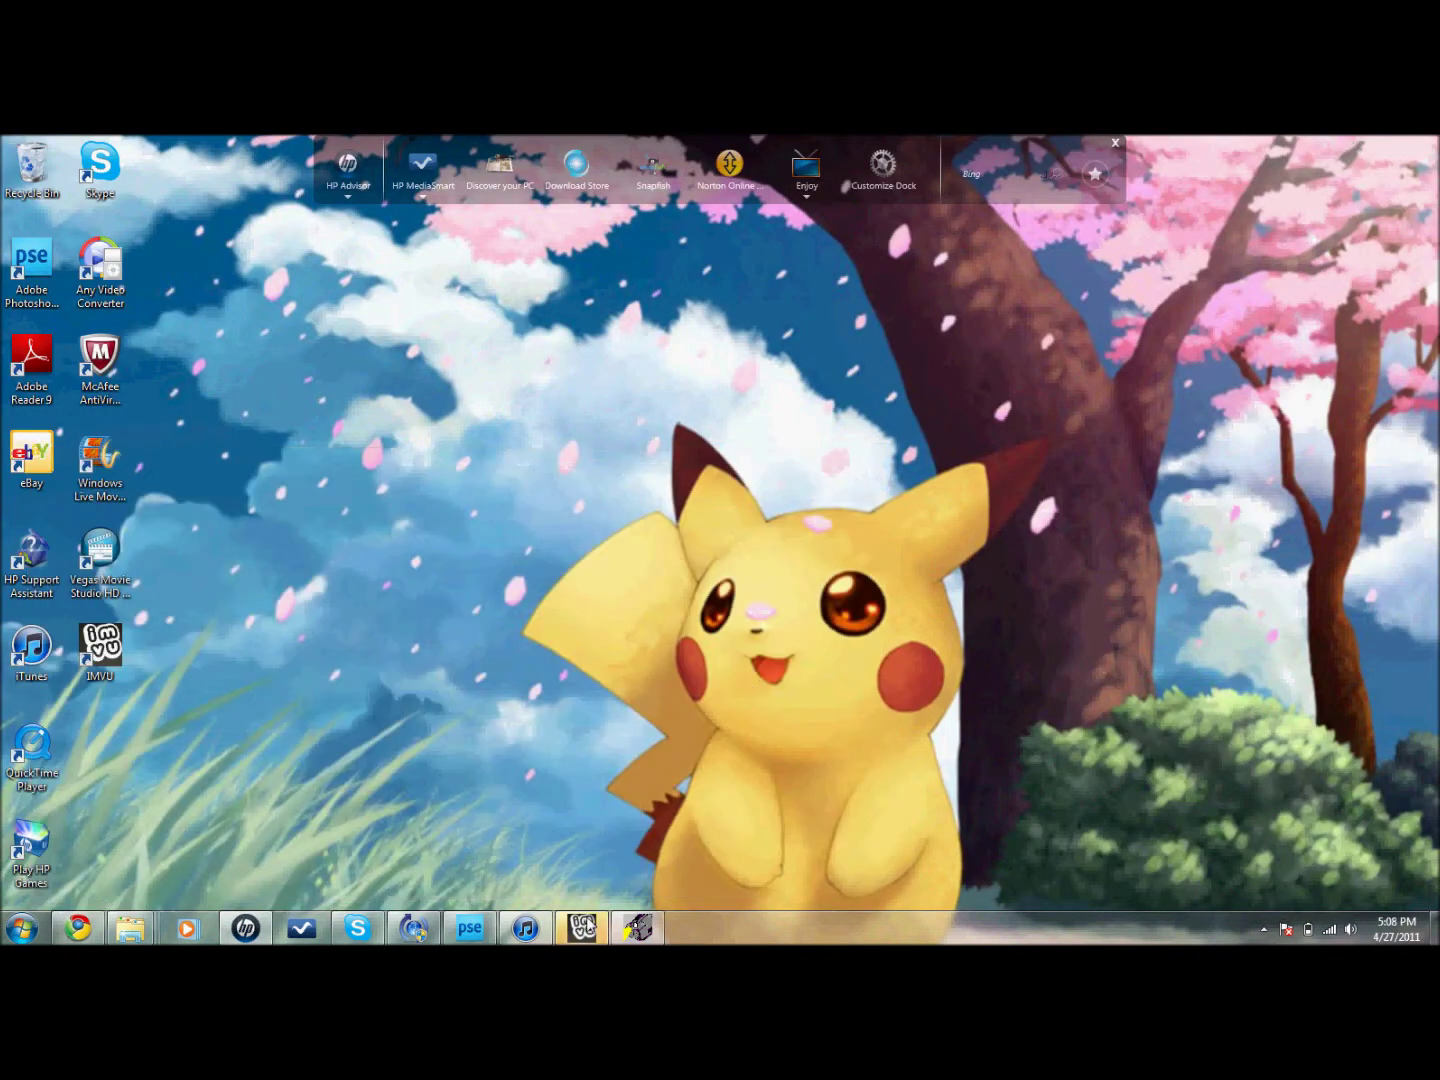
Bring up IMVU, go to its Home page, then switch to the Create tab's creator tools
click(581, 928)
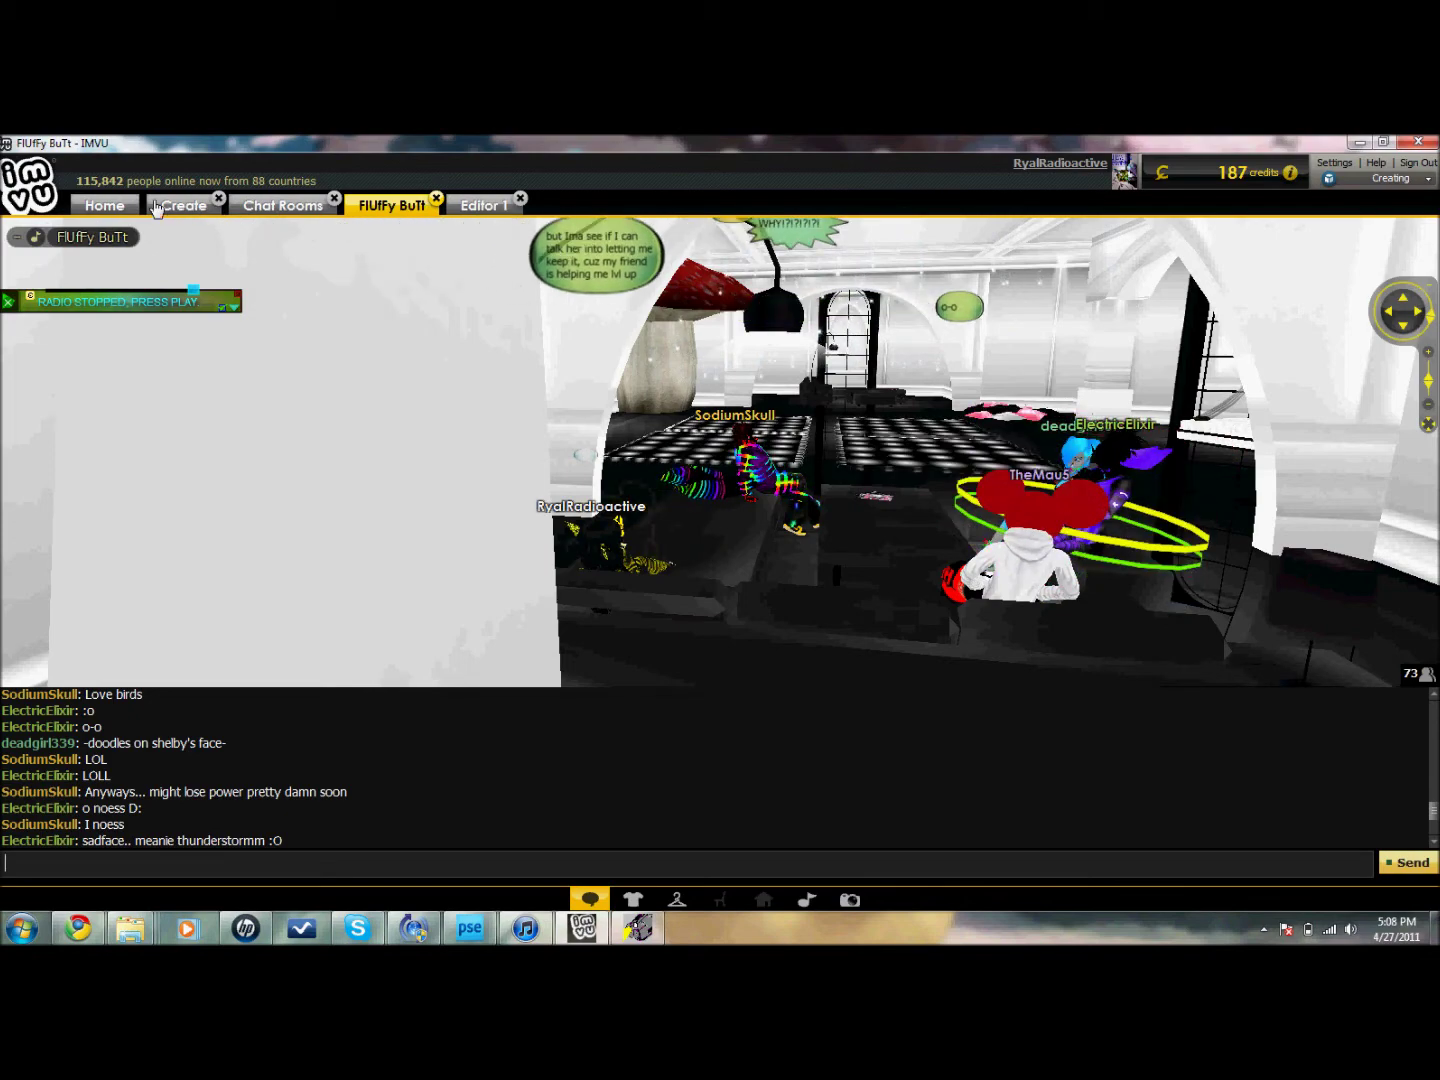
click(104, 205)
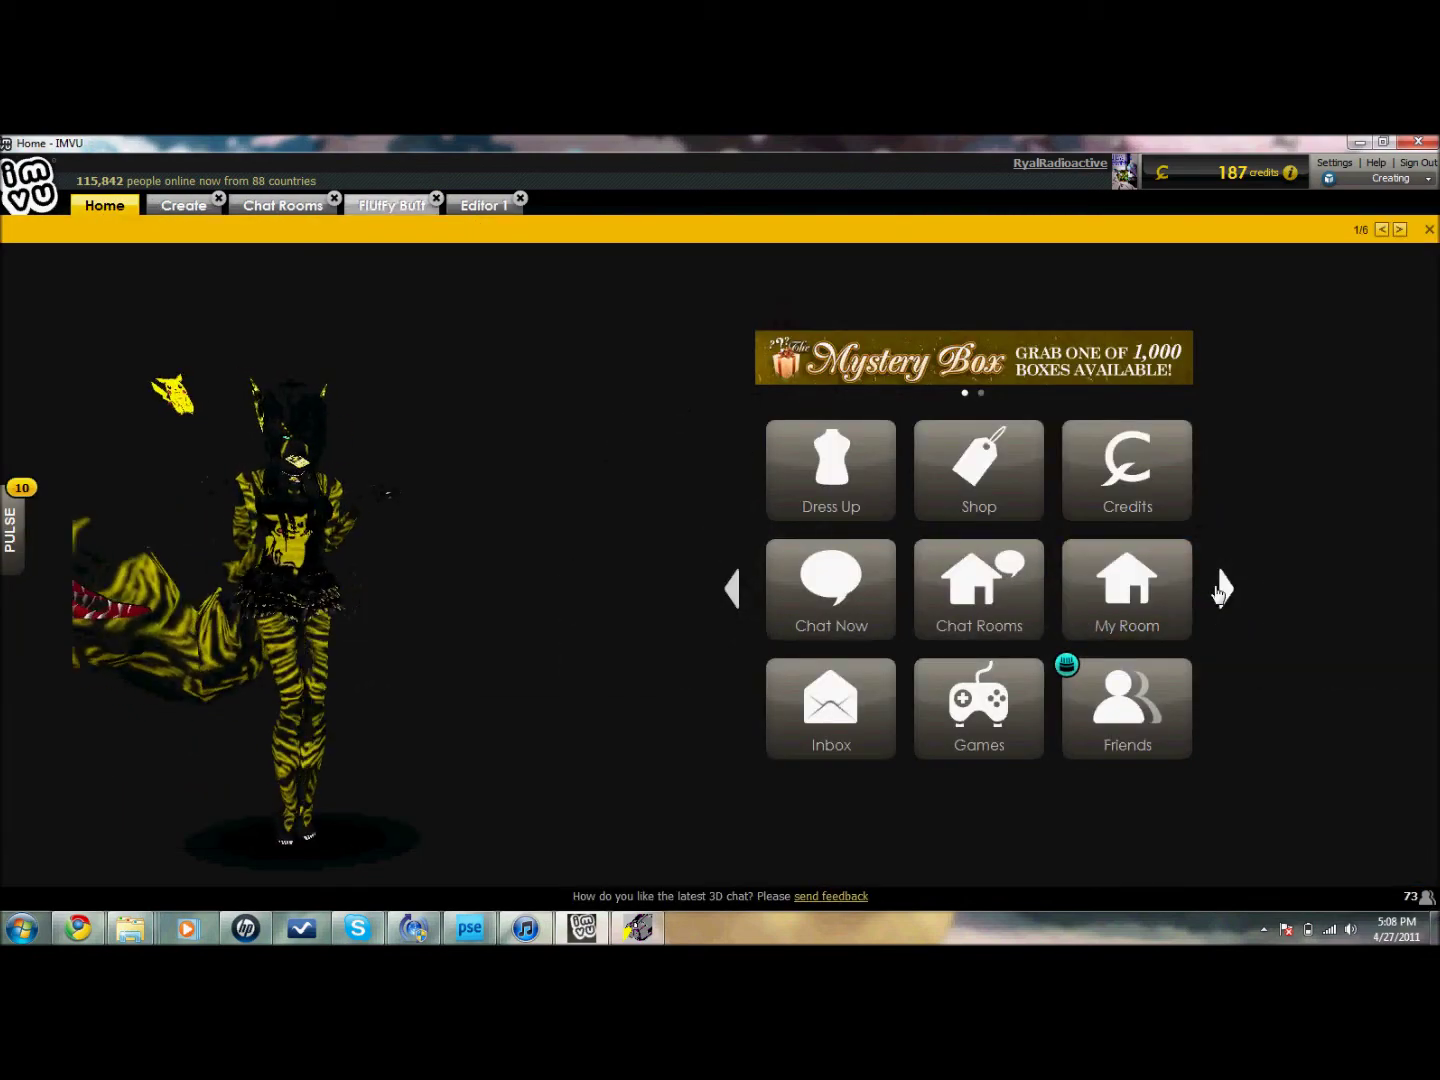
click(1226, 590)
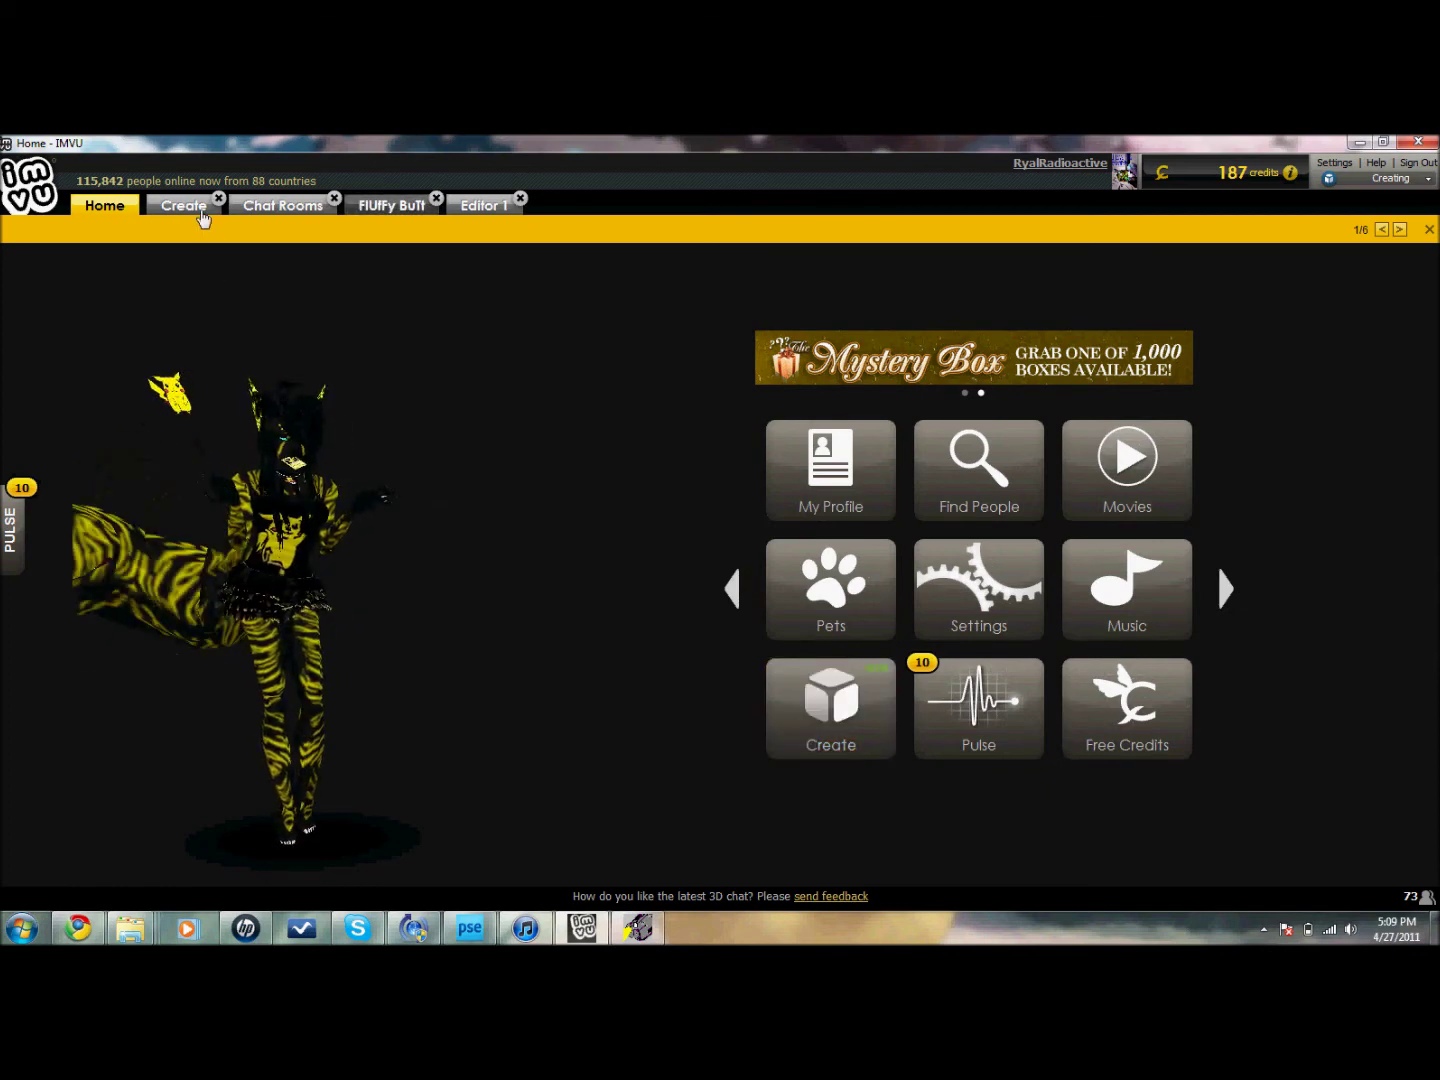
click(183, 204)
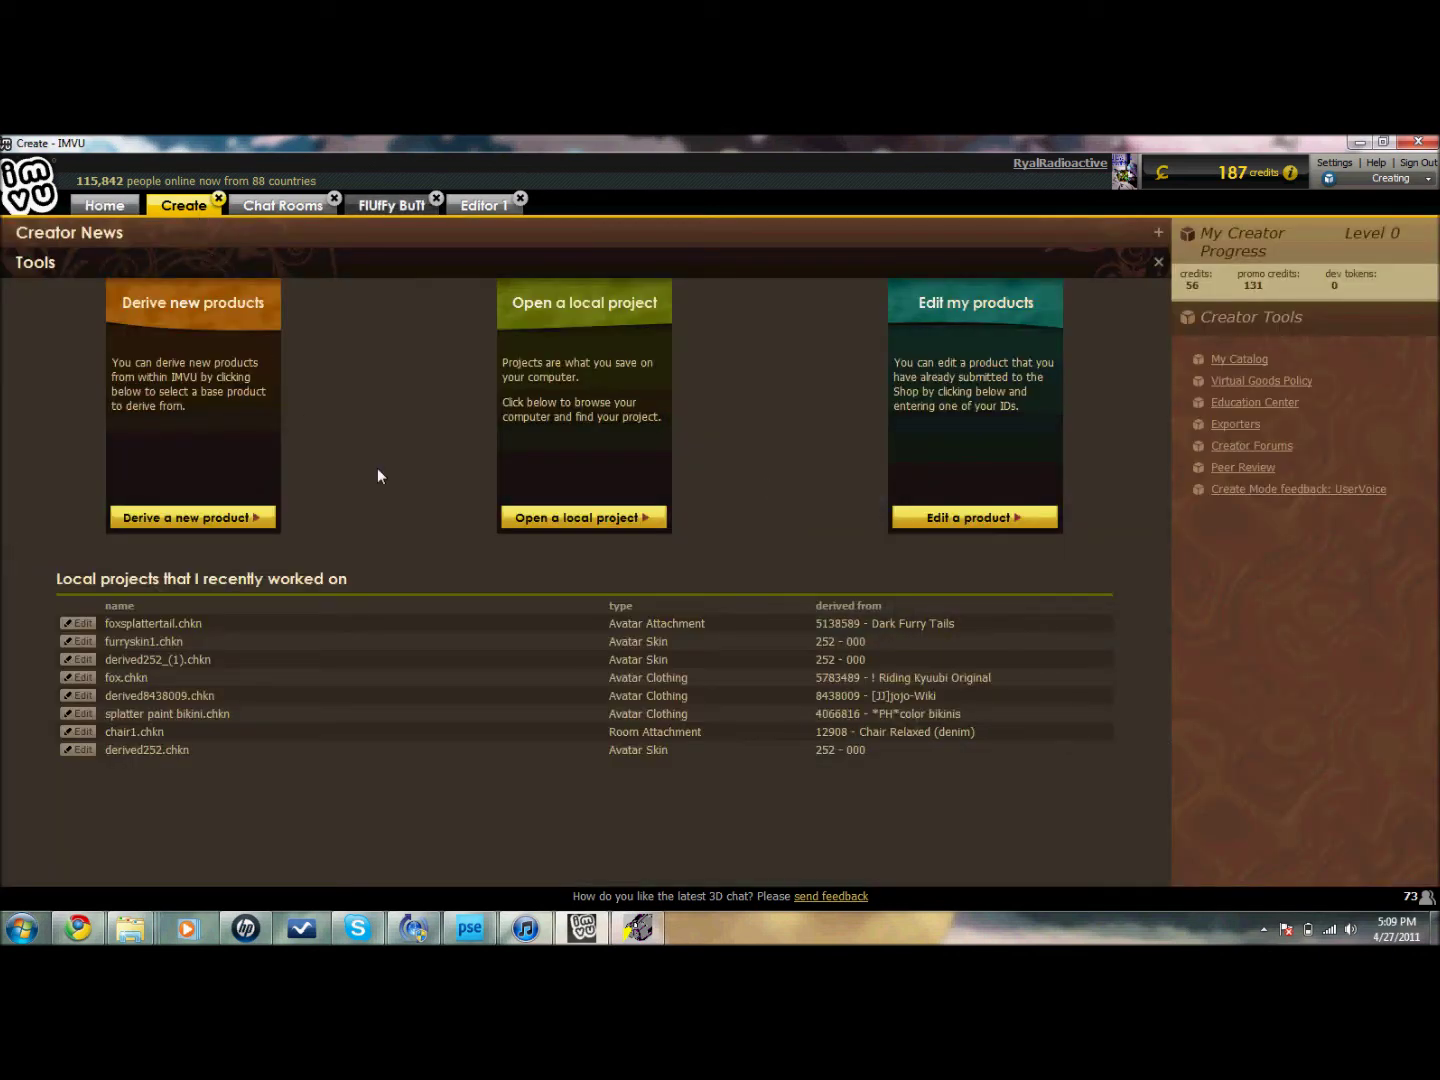
Open the Derive a new 3D product dialog, checking the product ID in Chrome
click(237, 519)
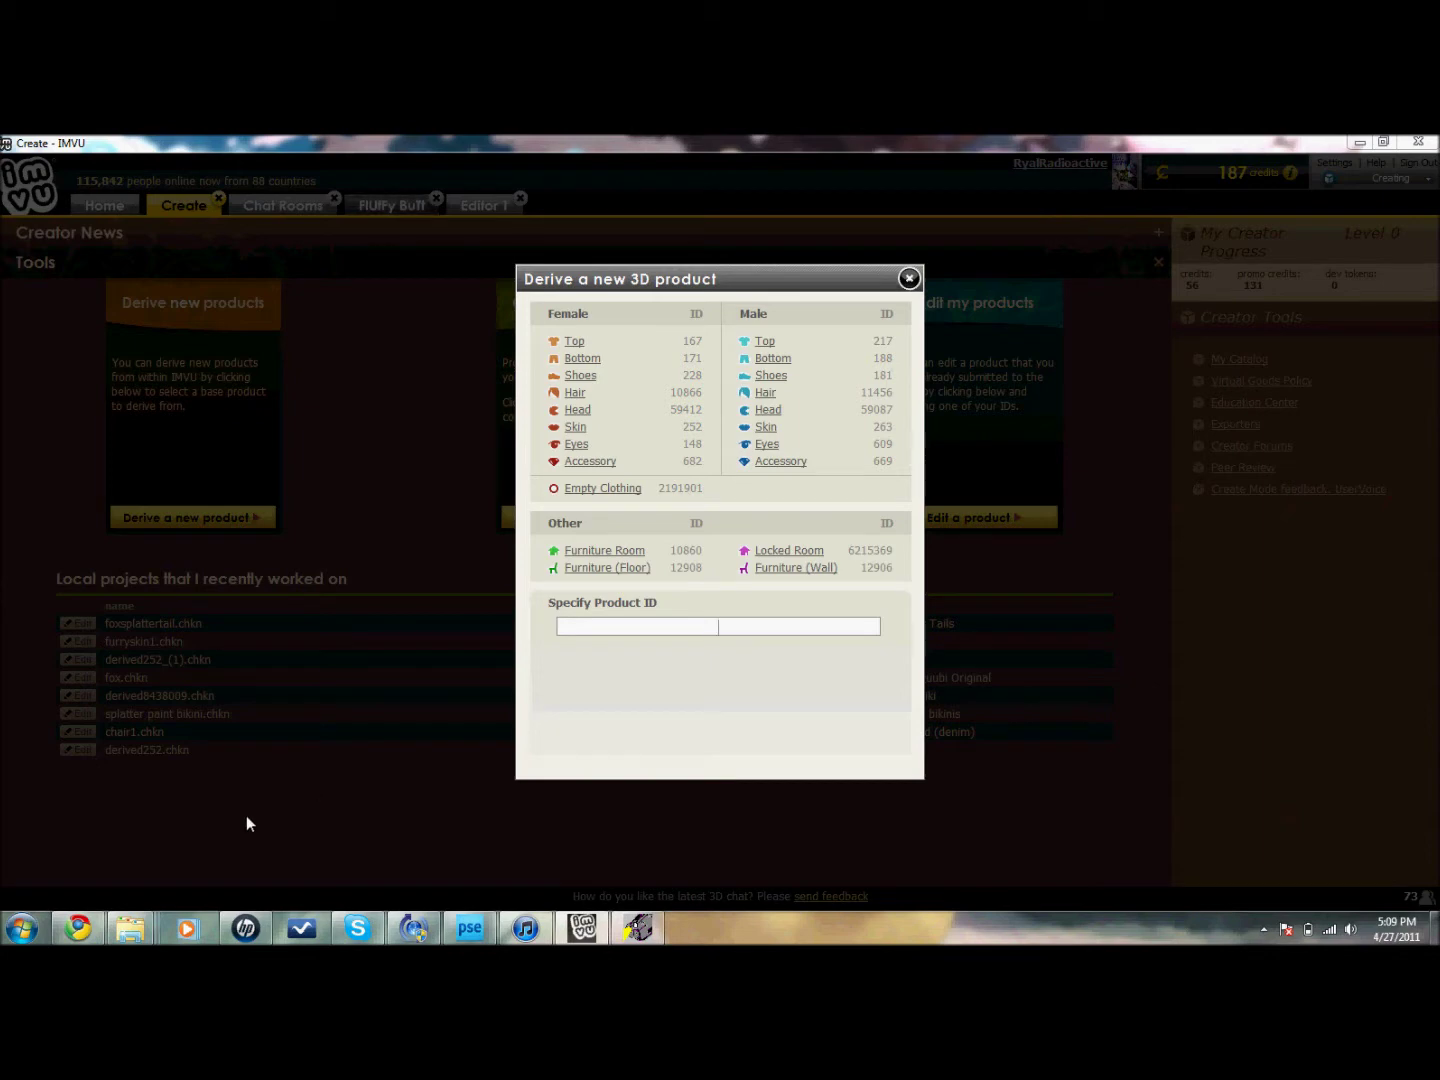
click(78, 929)
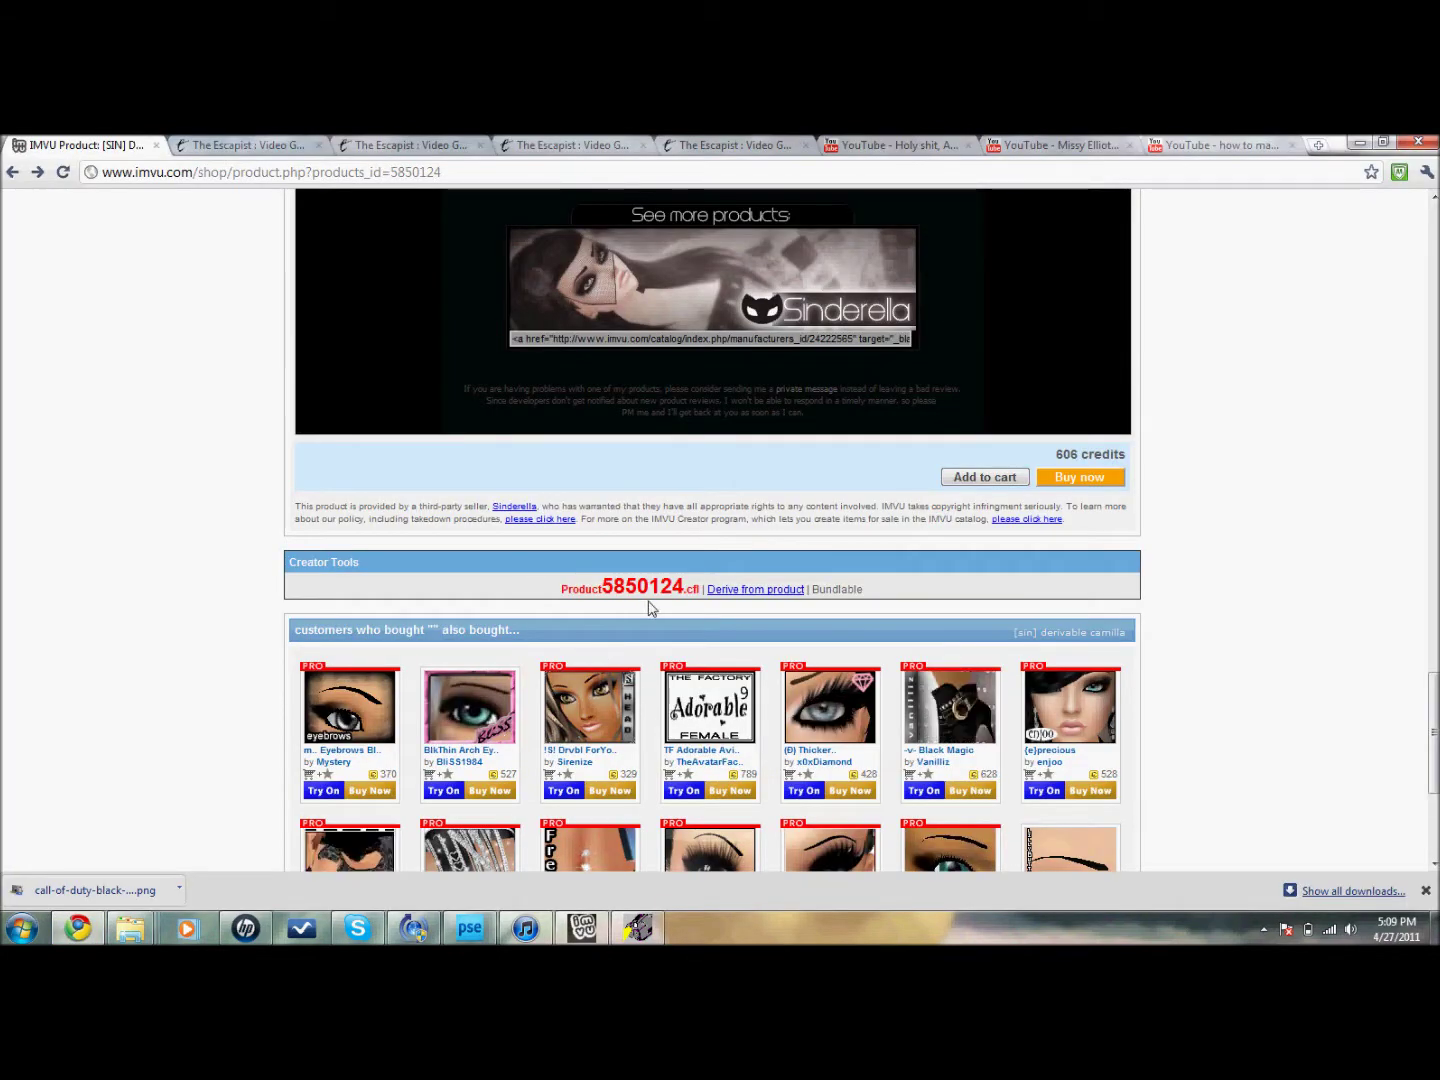
click(1359, 142)
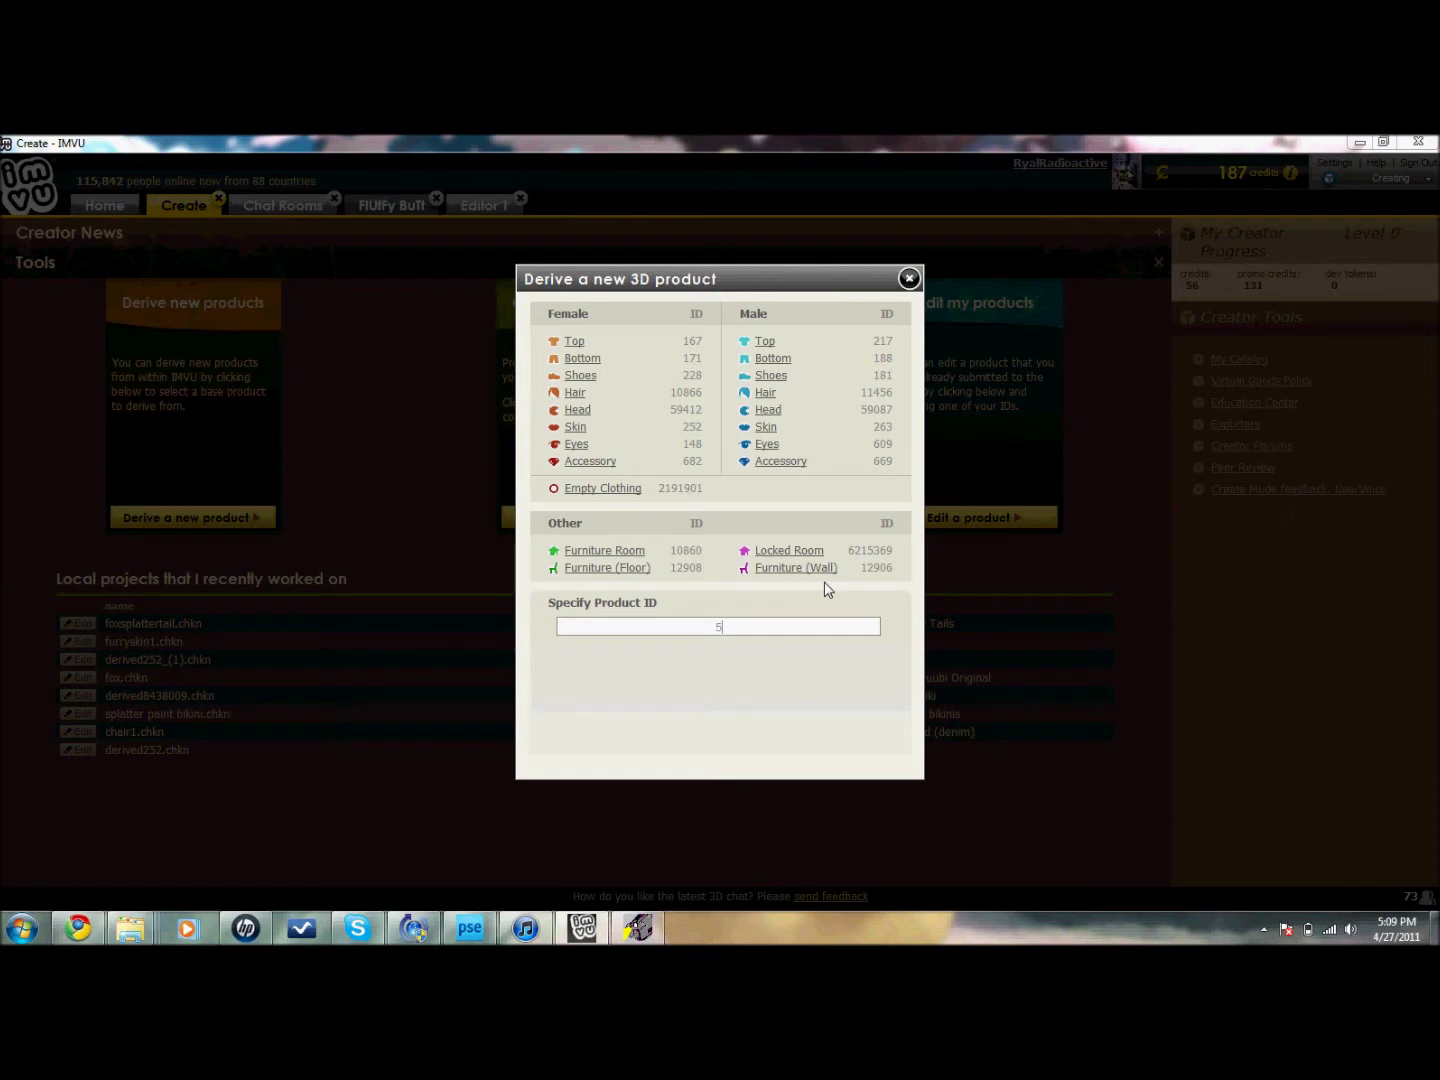
Enter product ID 5850124 and derive the Camilla hair into a new Editor 2 project
text(8585)
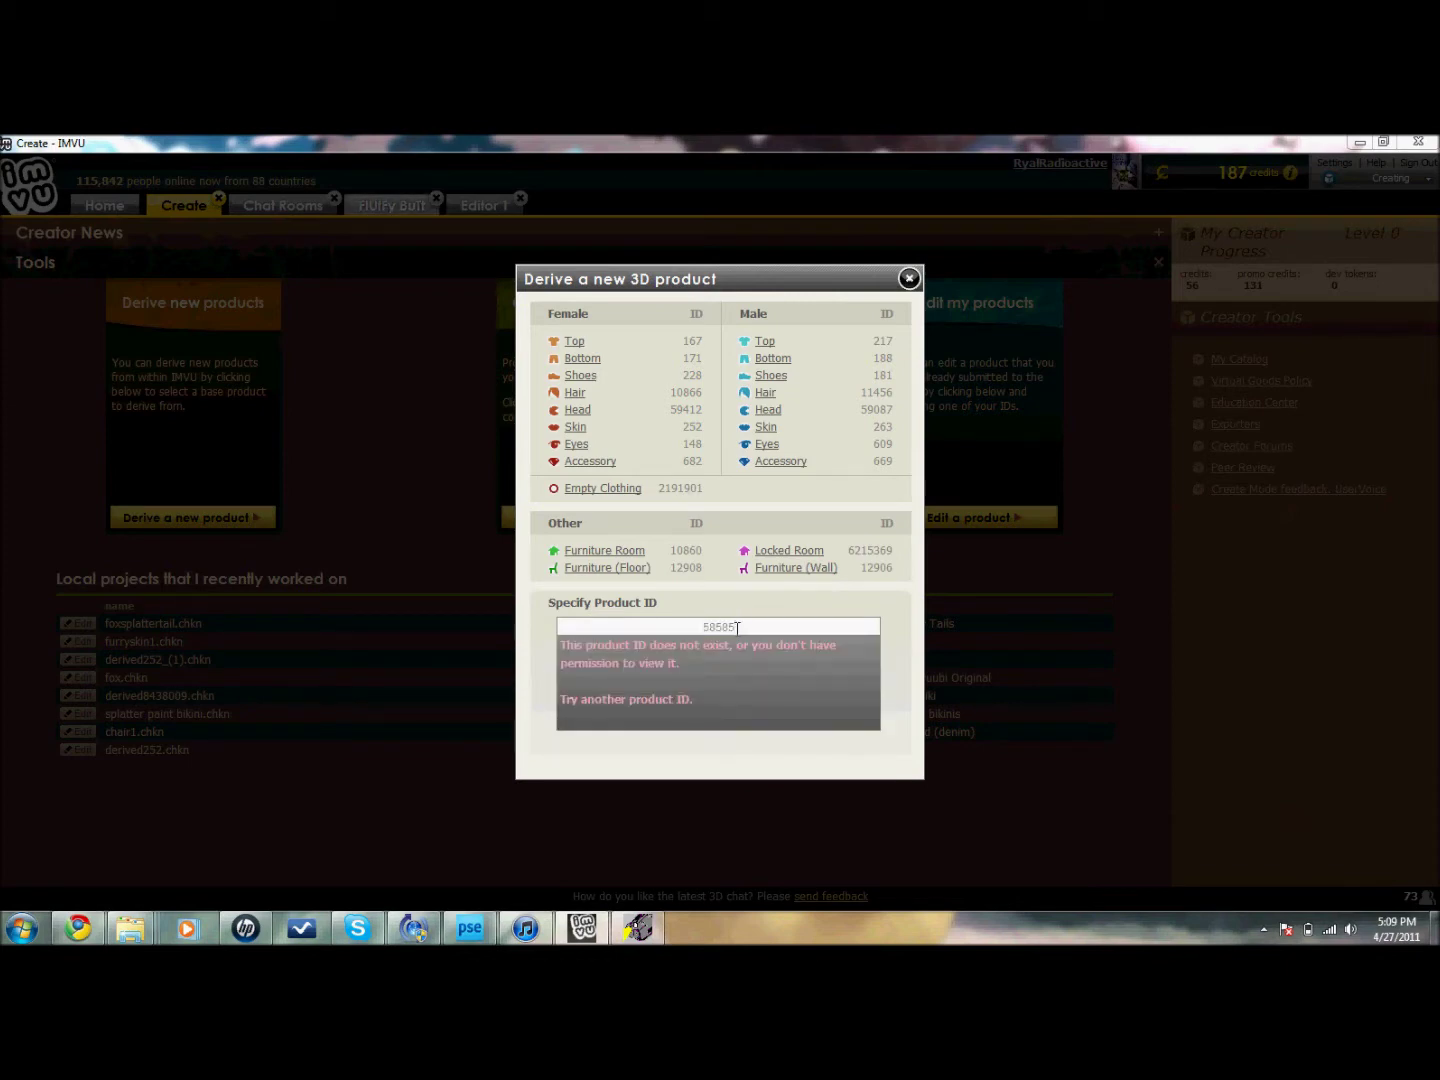
key(BackSpace)
text(0124)
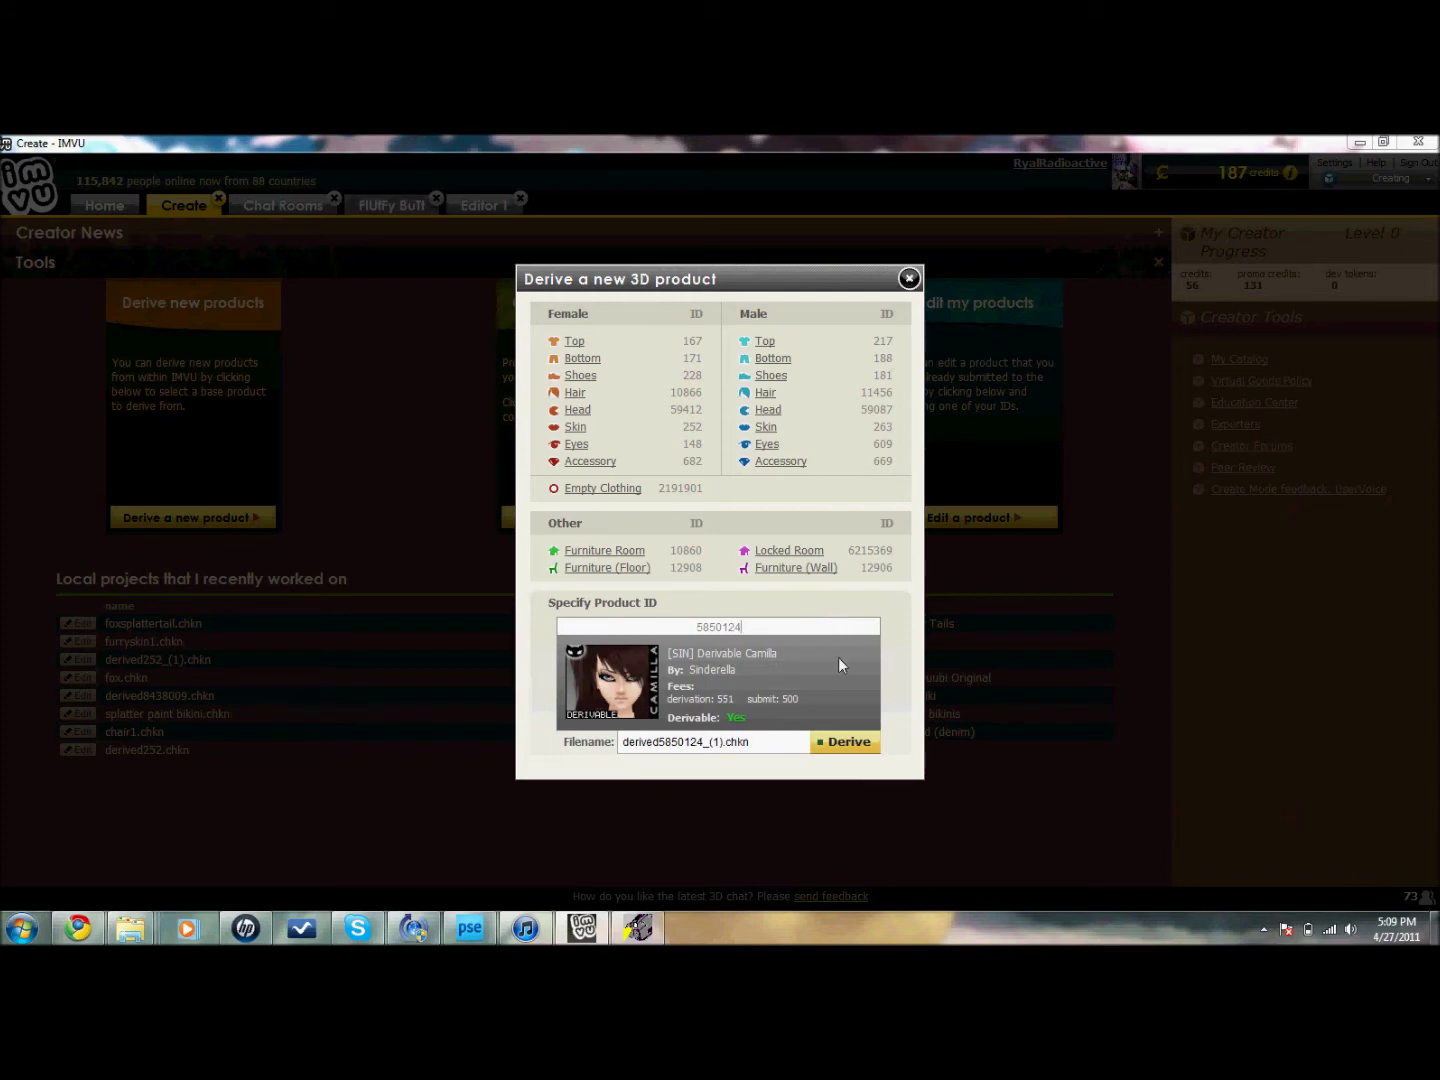
click(846, 743)
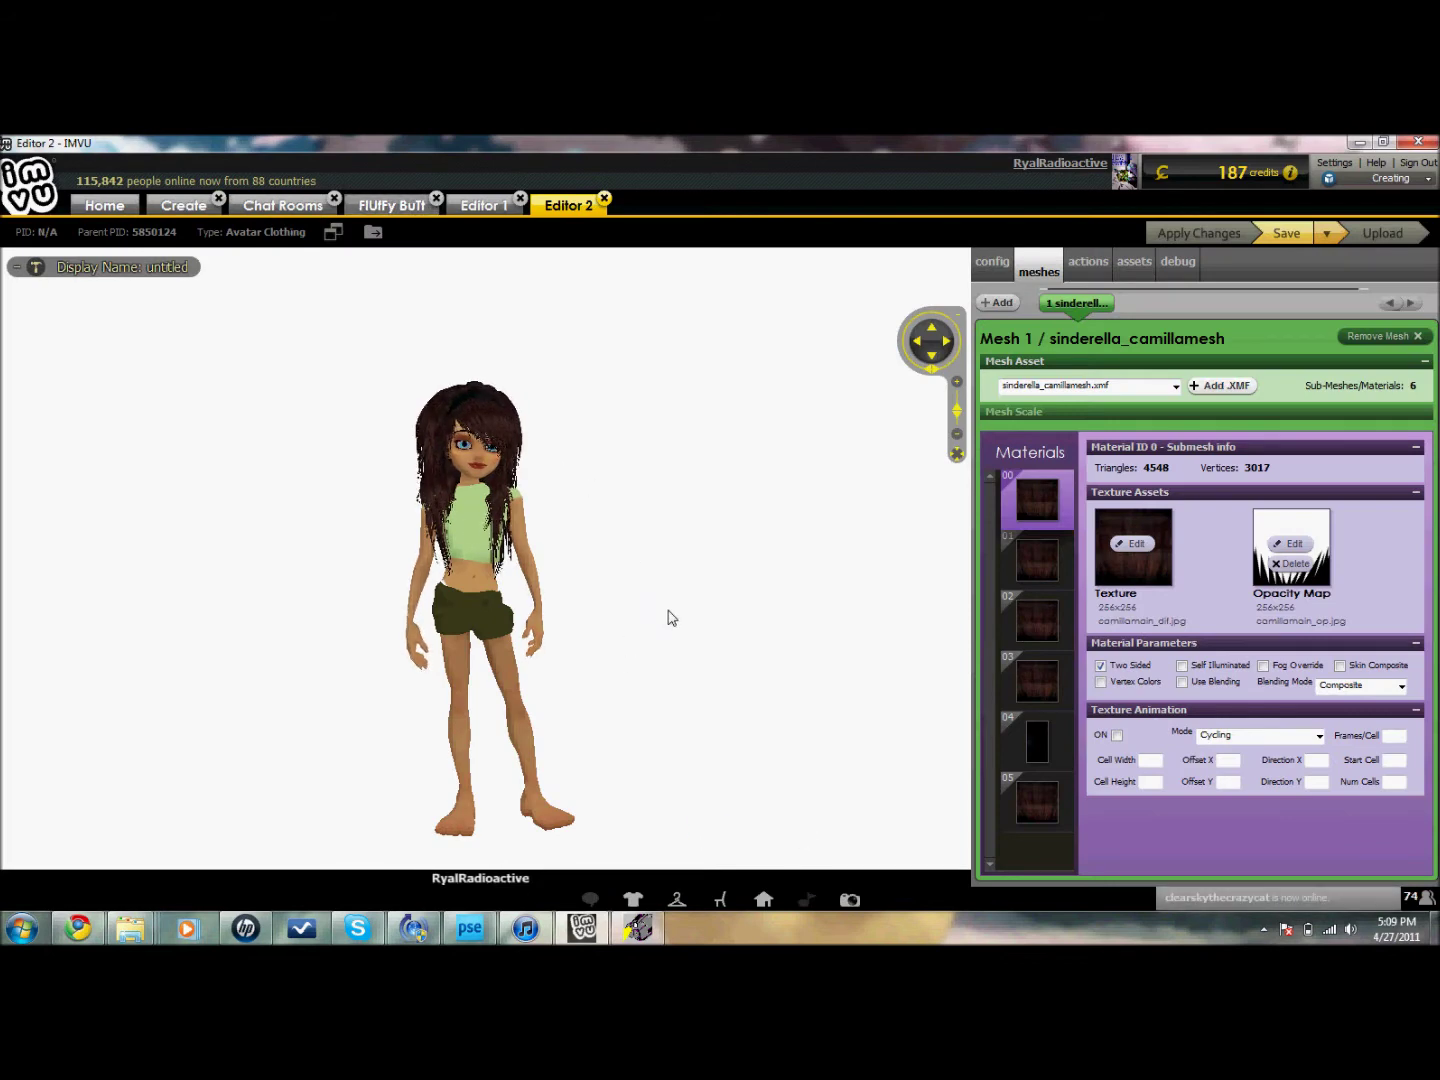
Dress the avatar in a saved outfit, zoom in, and bring up the blue texture in Photoshop Elements
click(677, 901)
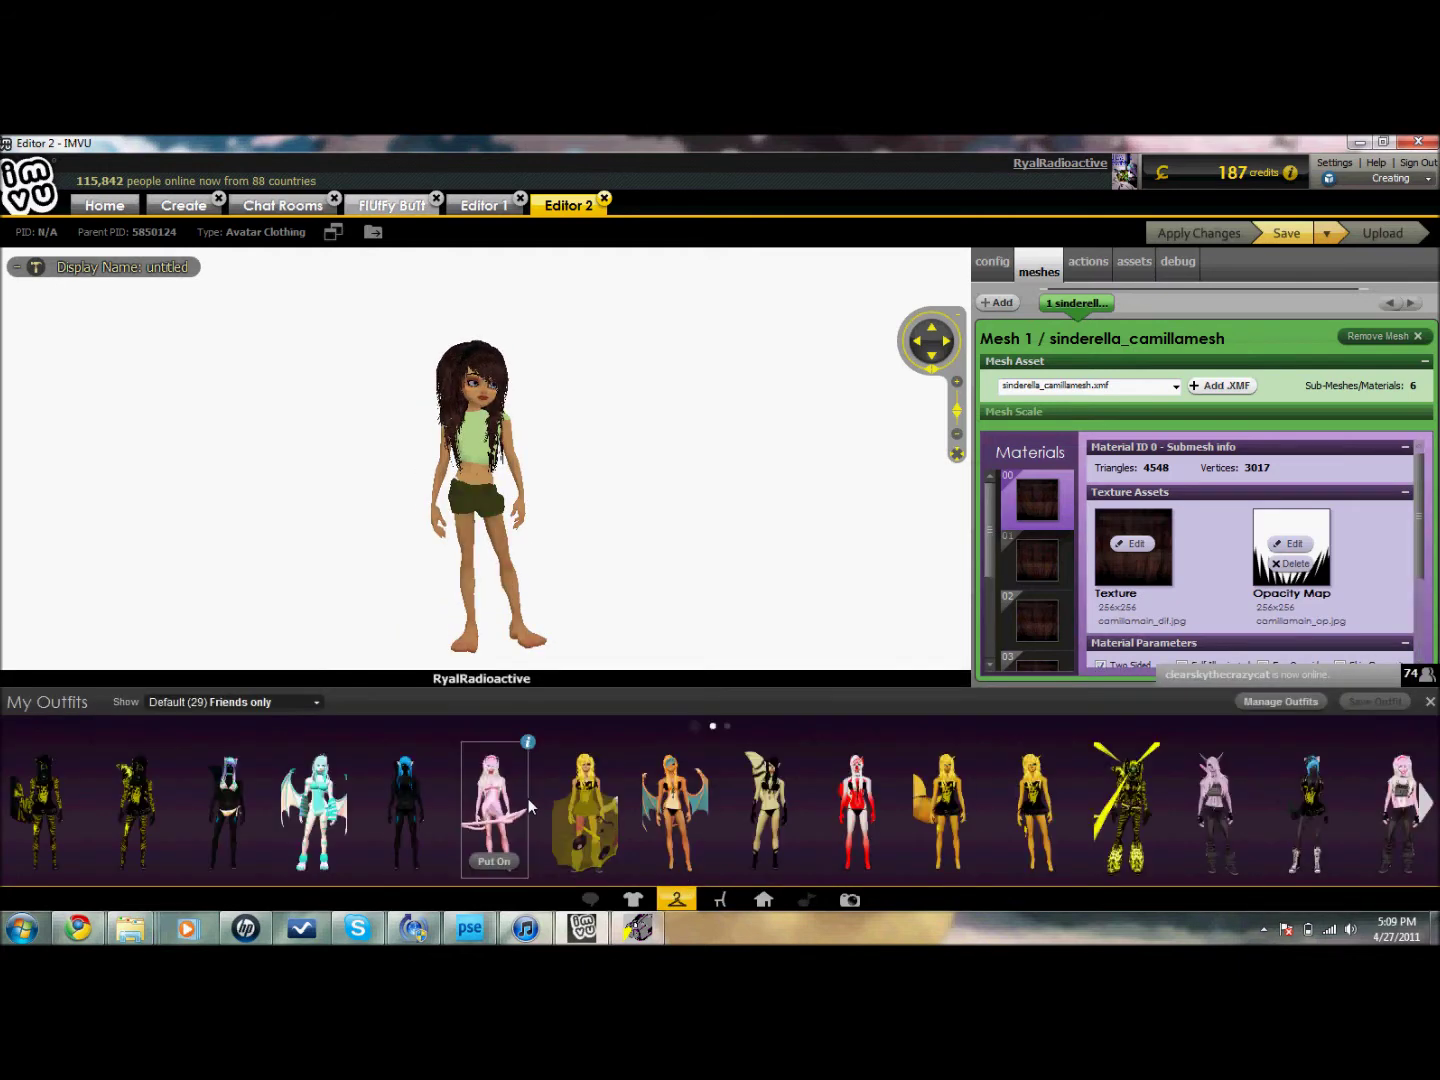
mouse_move(409, 866)
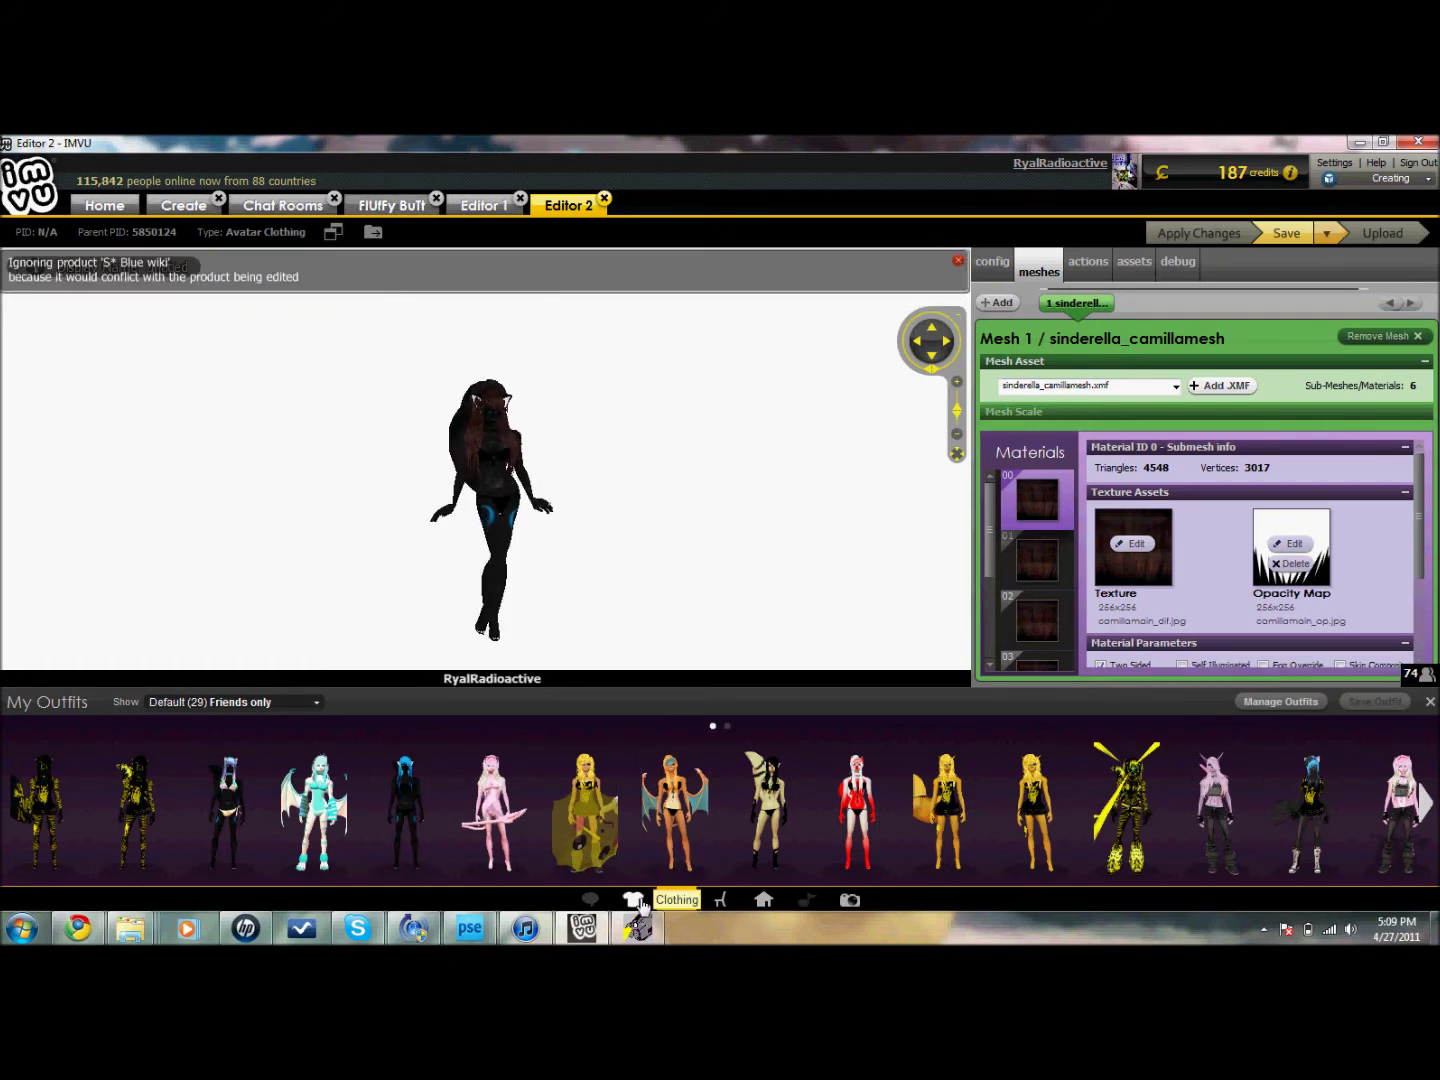
click(1430, 703)
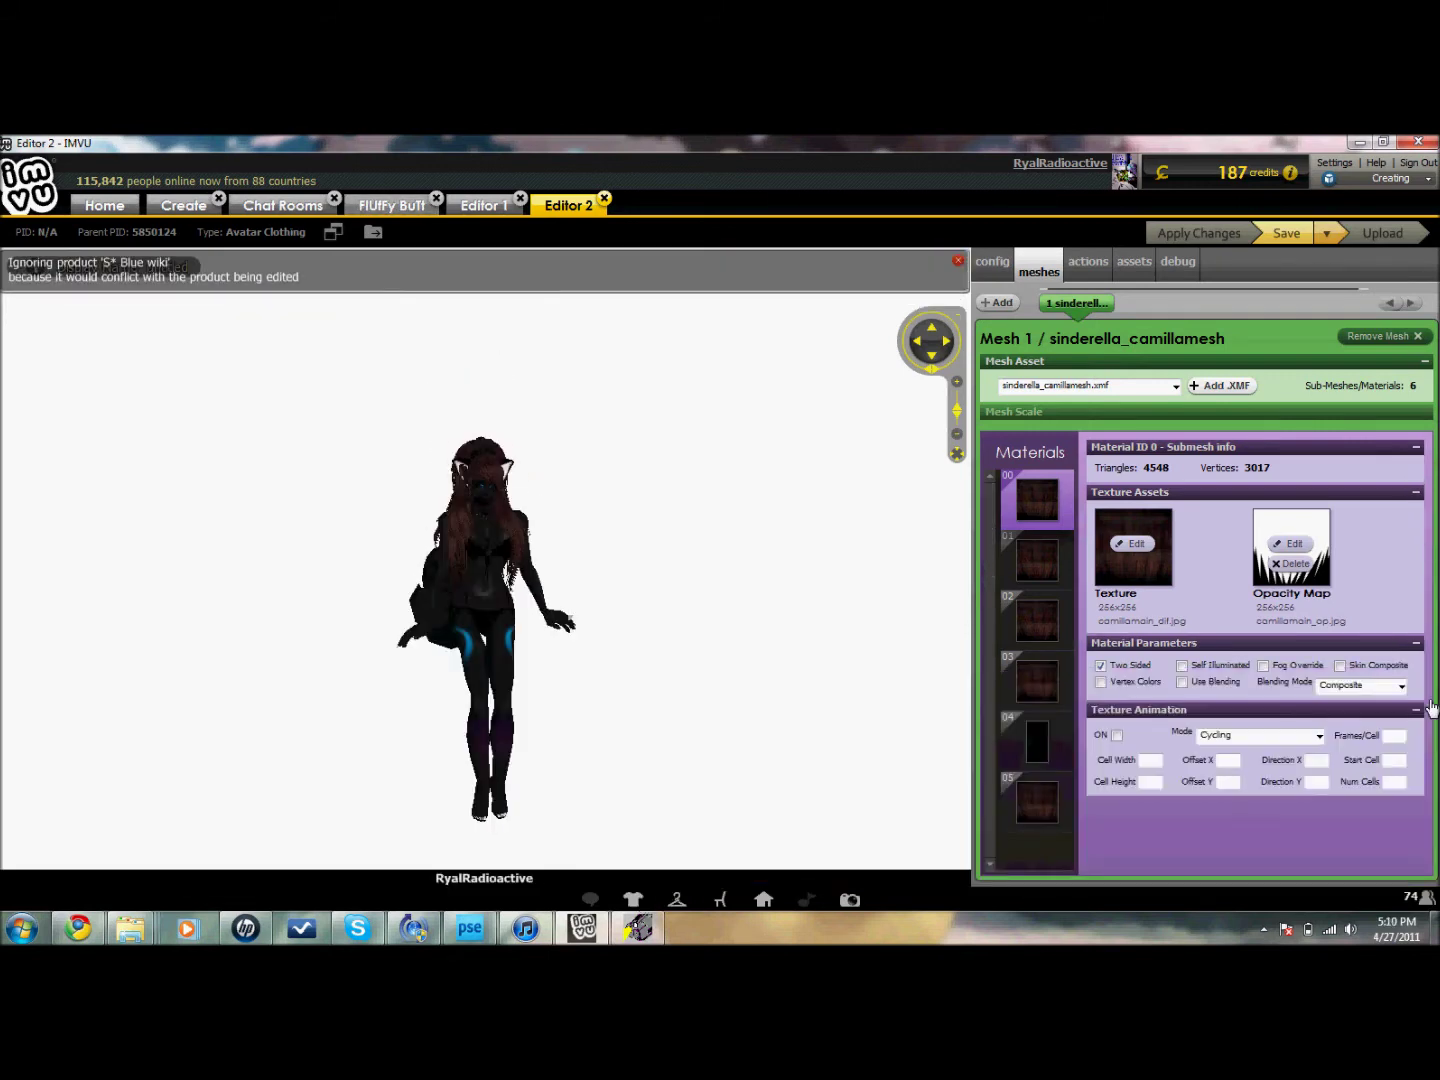
click(957, 384)
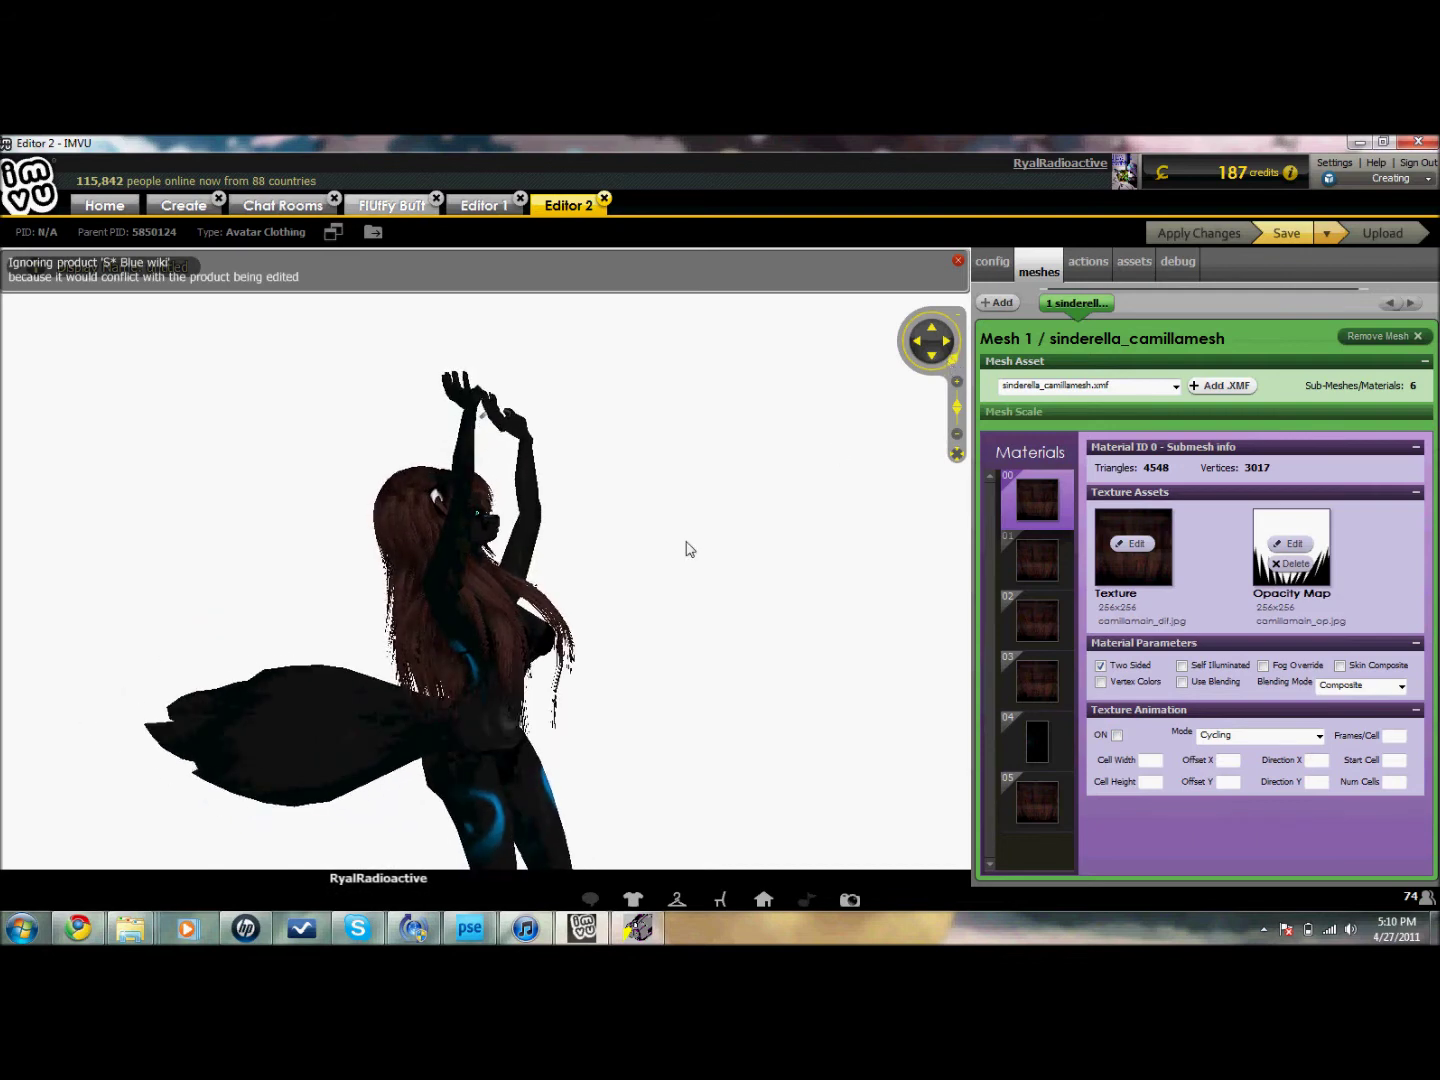
click(481, 932)
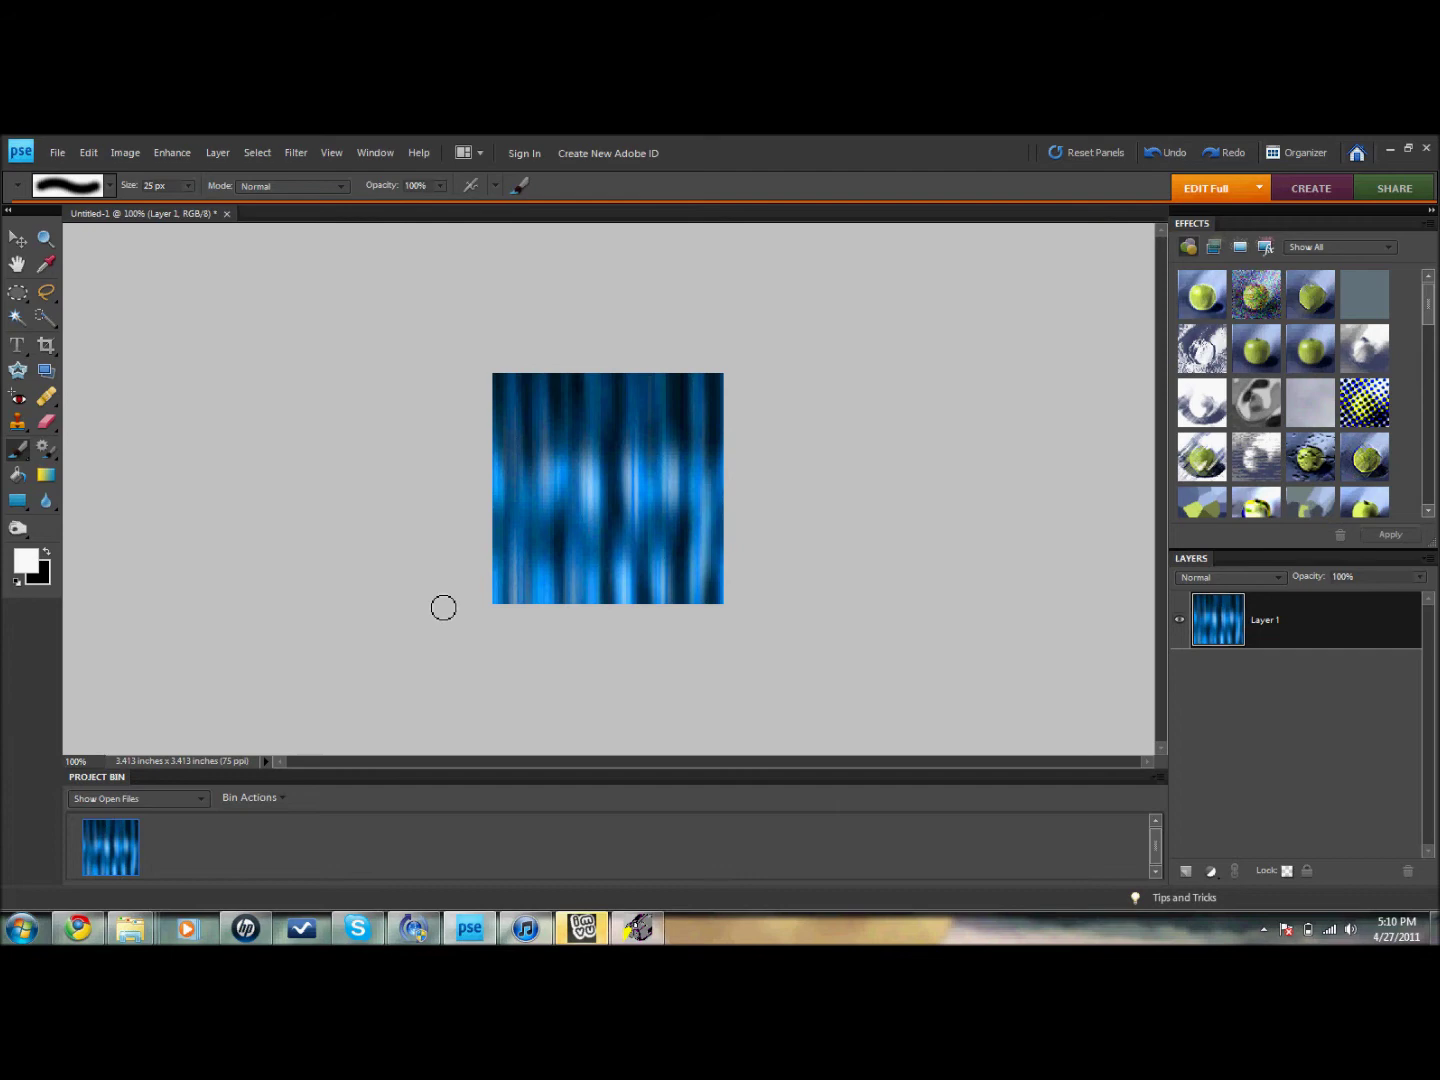
View the shiny hair tutorial tab, then minimize Chrome and Photoshop Elements to reveal IMVU
click(97, 931)
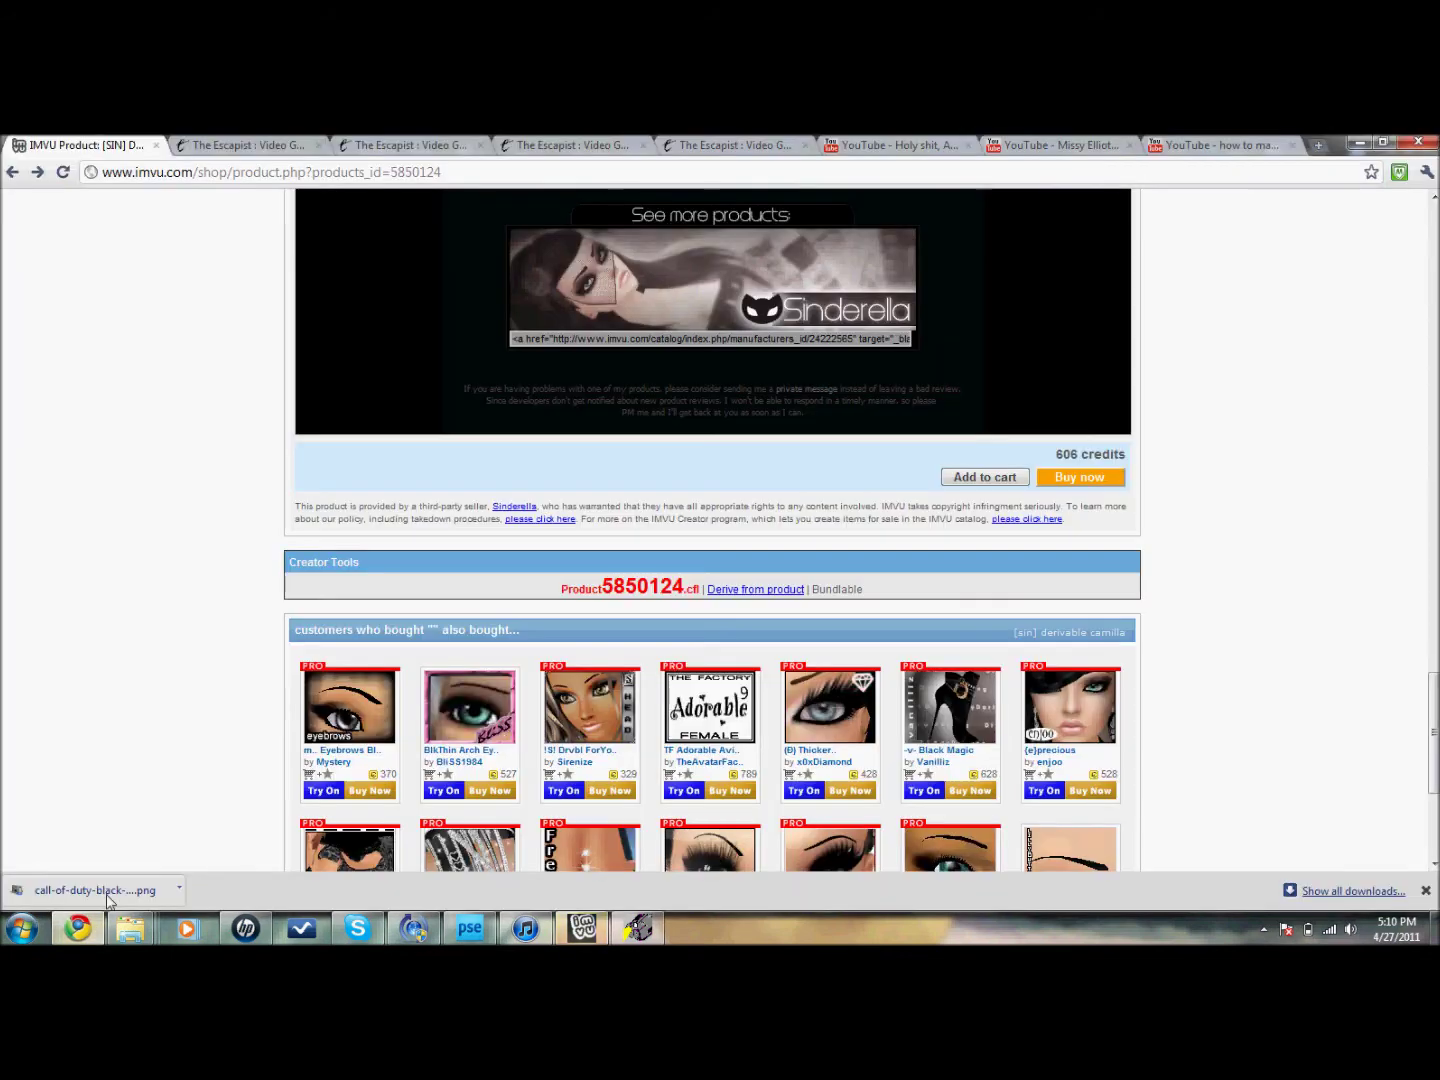
click(1205, 147)
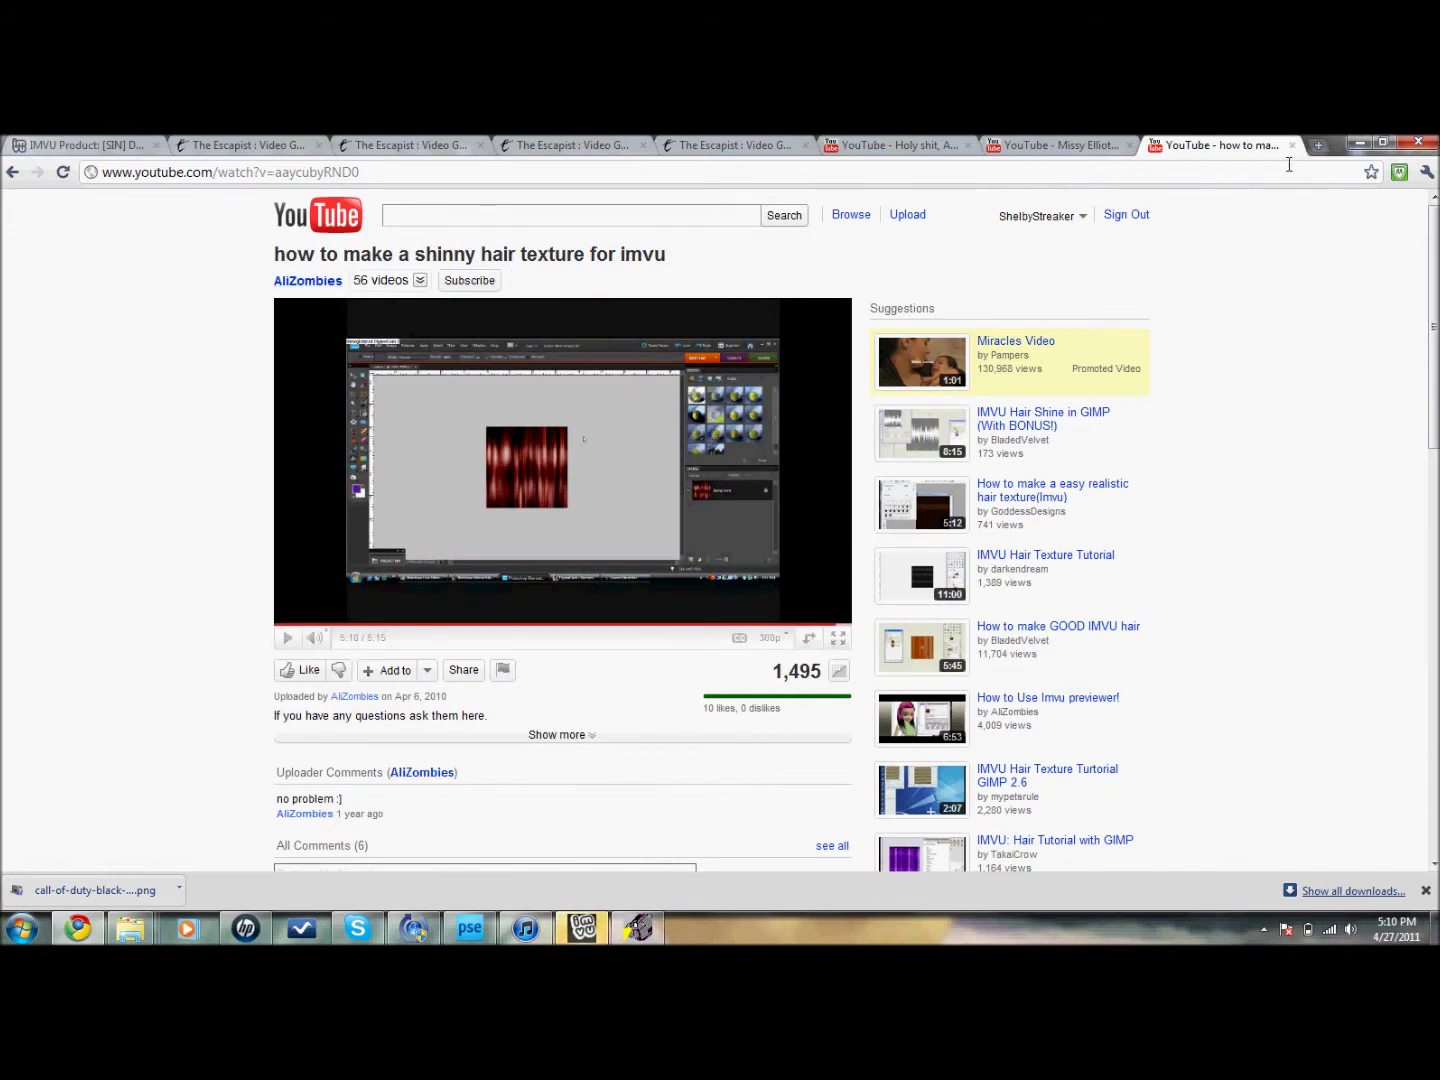
click(1356, 146)
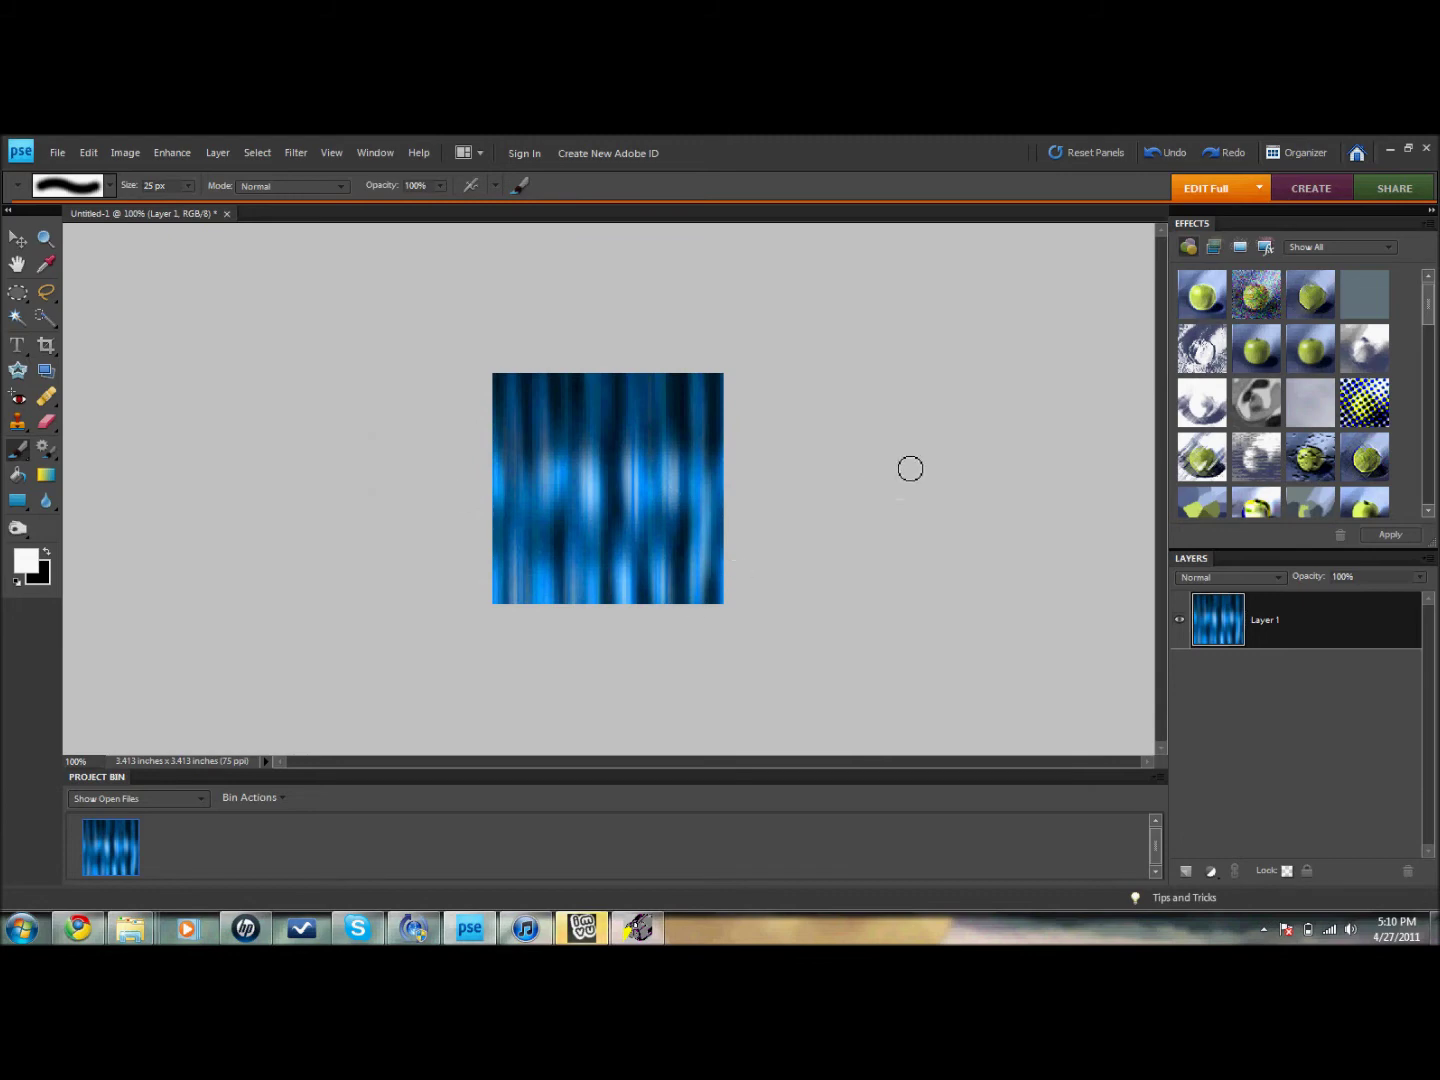
click(1393, 150)
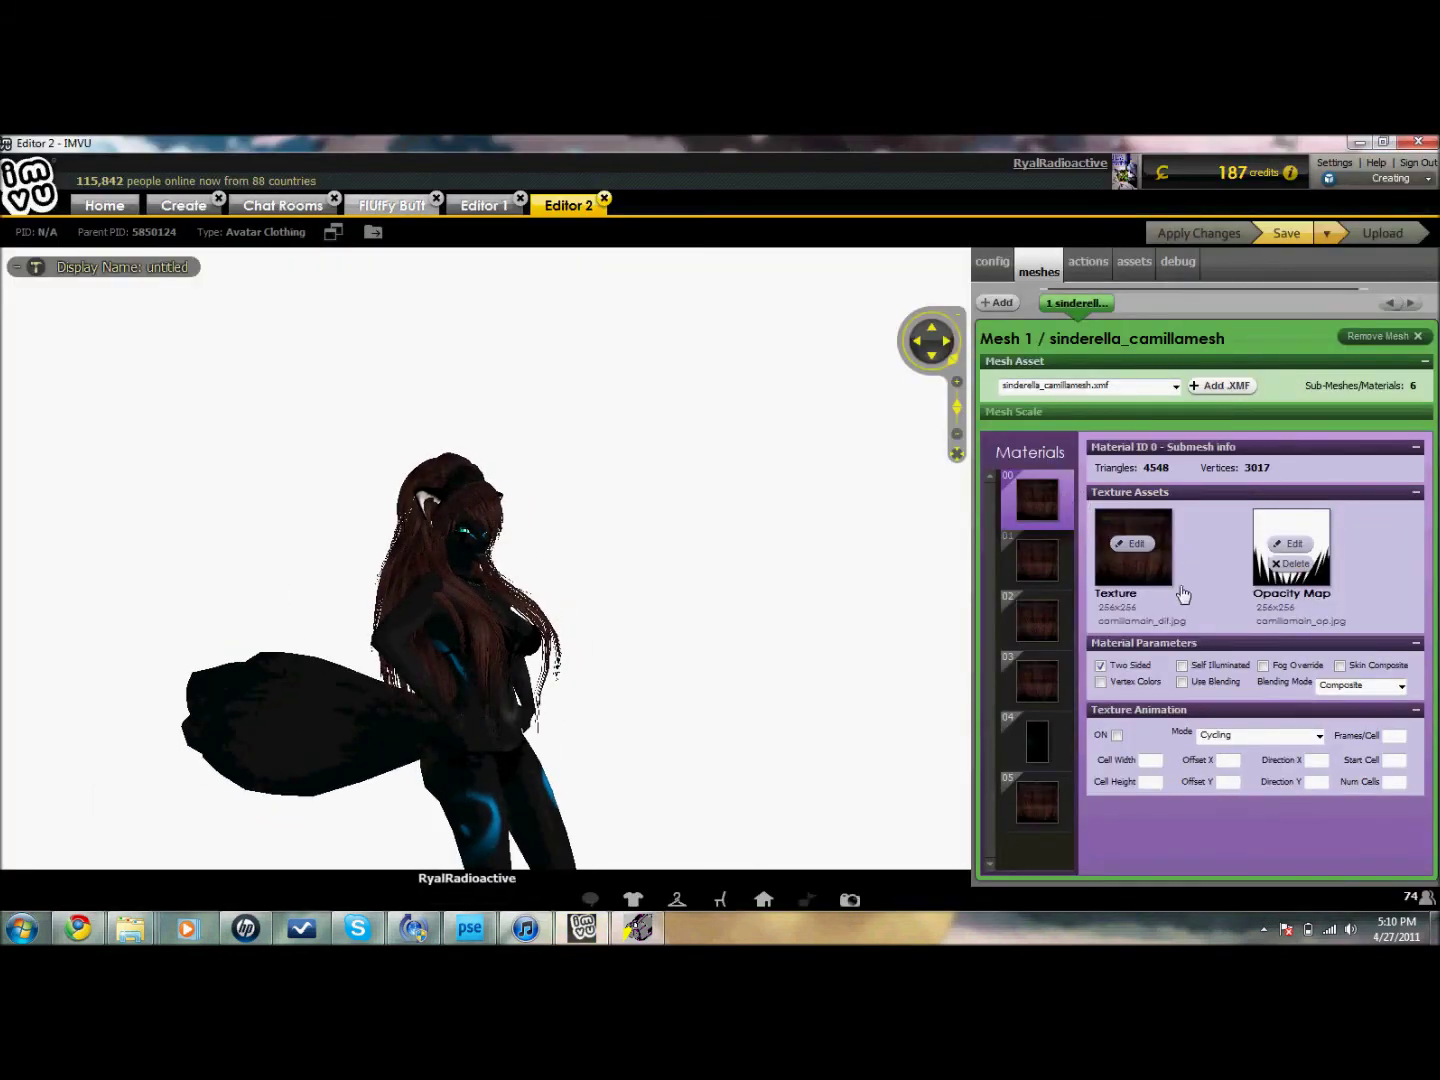
Replace the textures of hair materials 00 and 01 with Untitled-1.png
click(1137, 545)
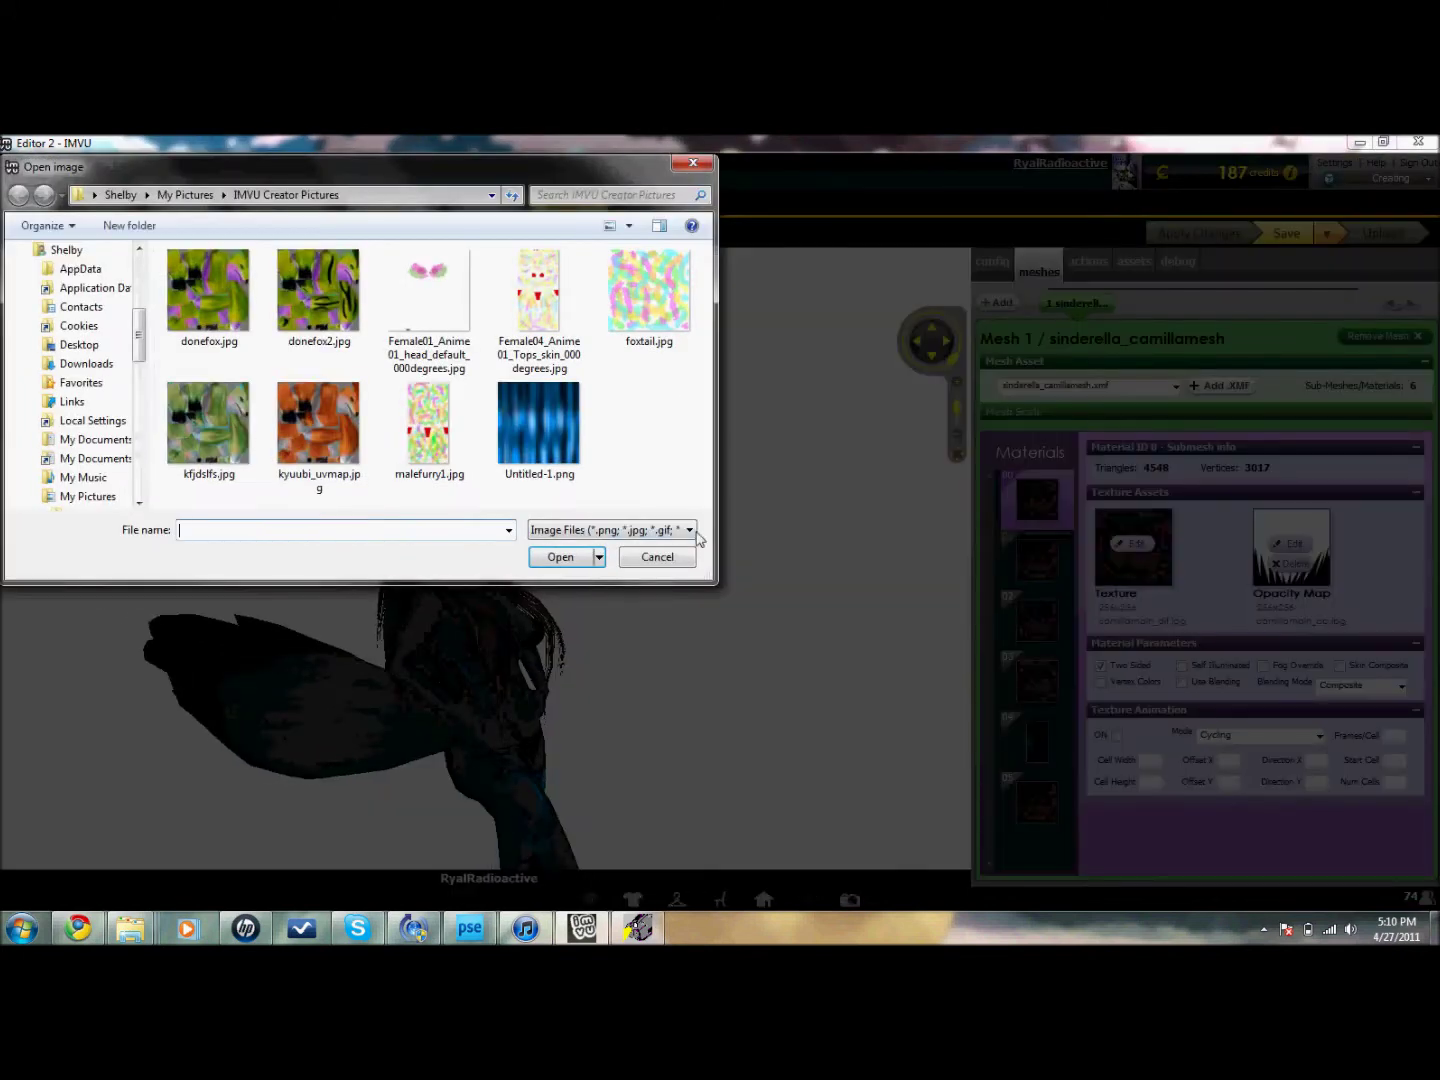
click(540, 428)
click(560, 557)
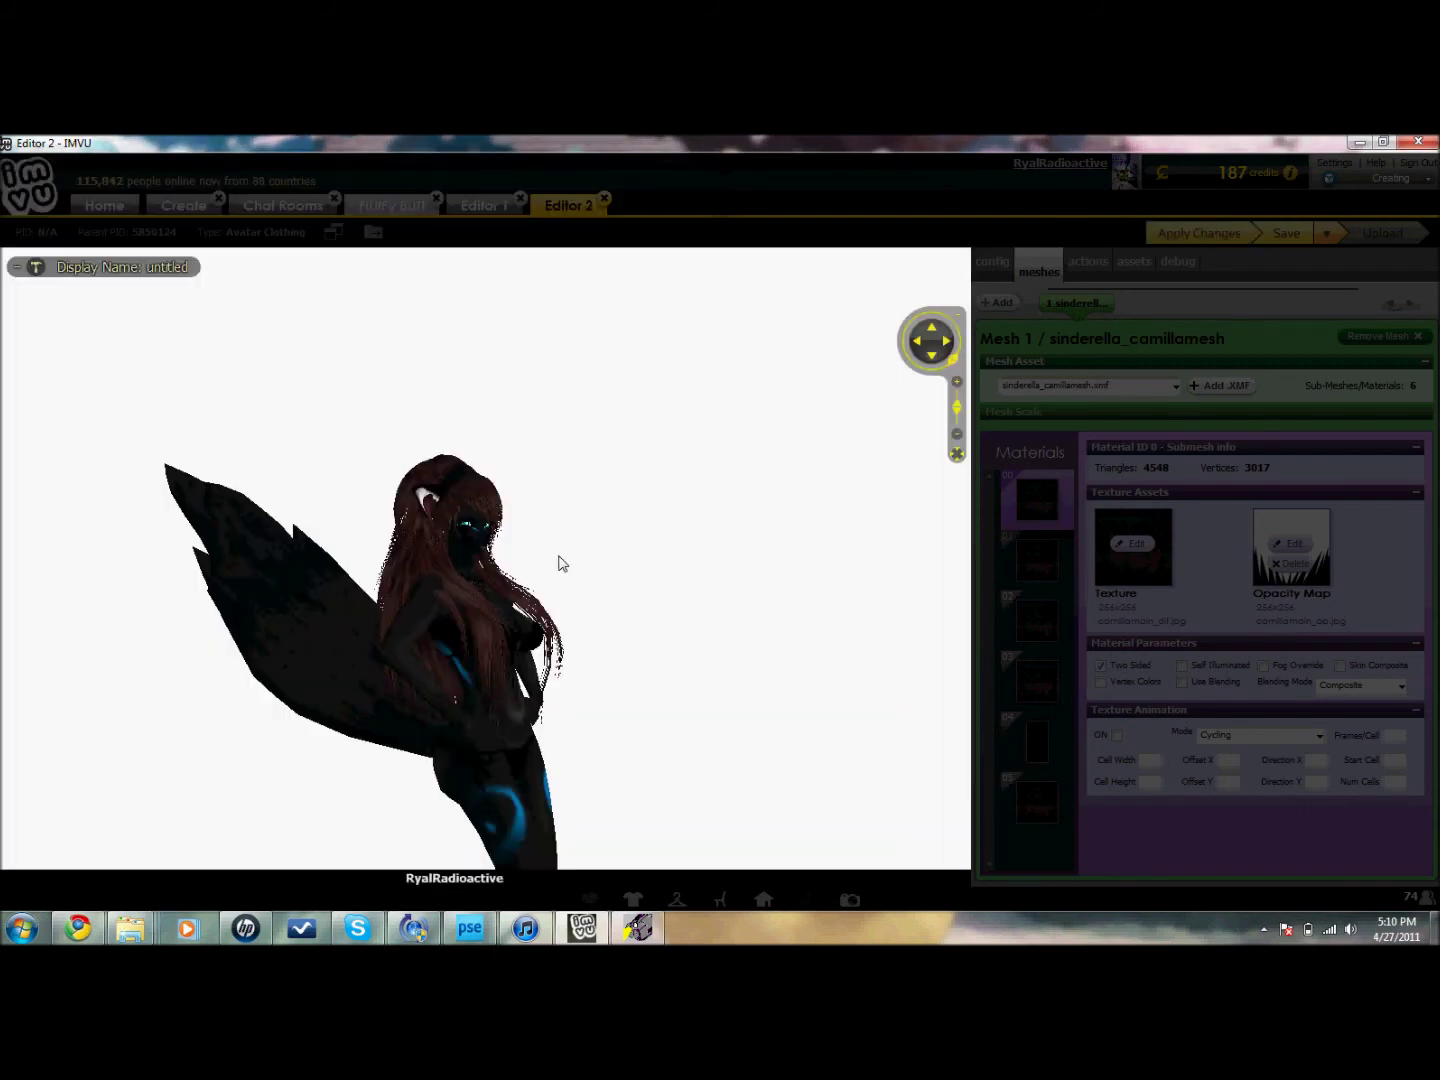
click(1048, 554)
click(1132, 541)
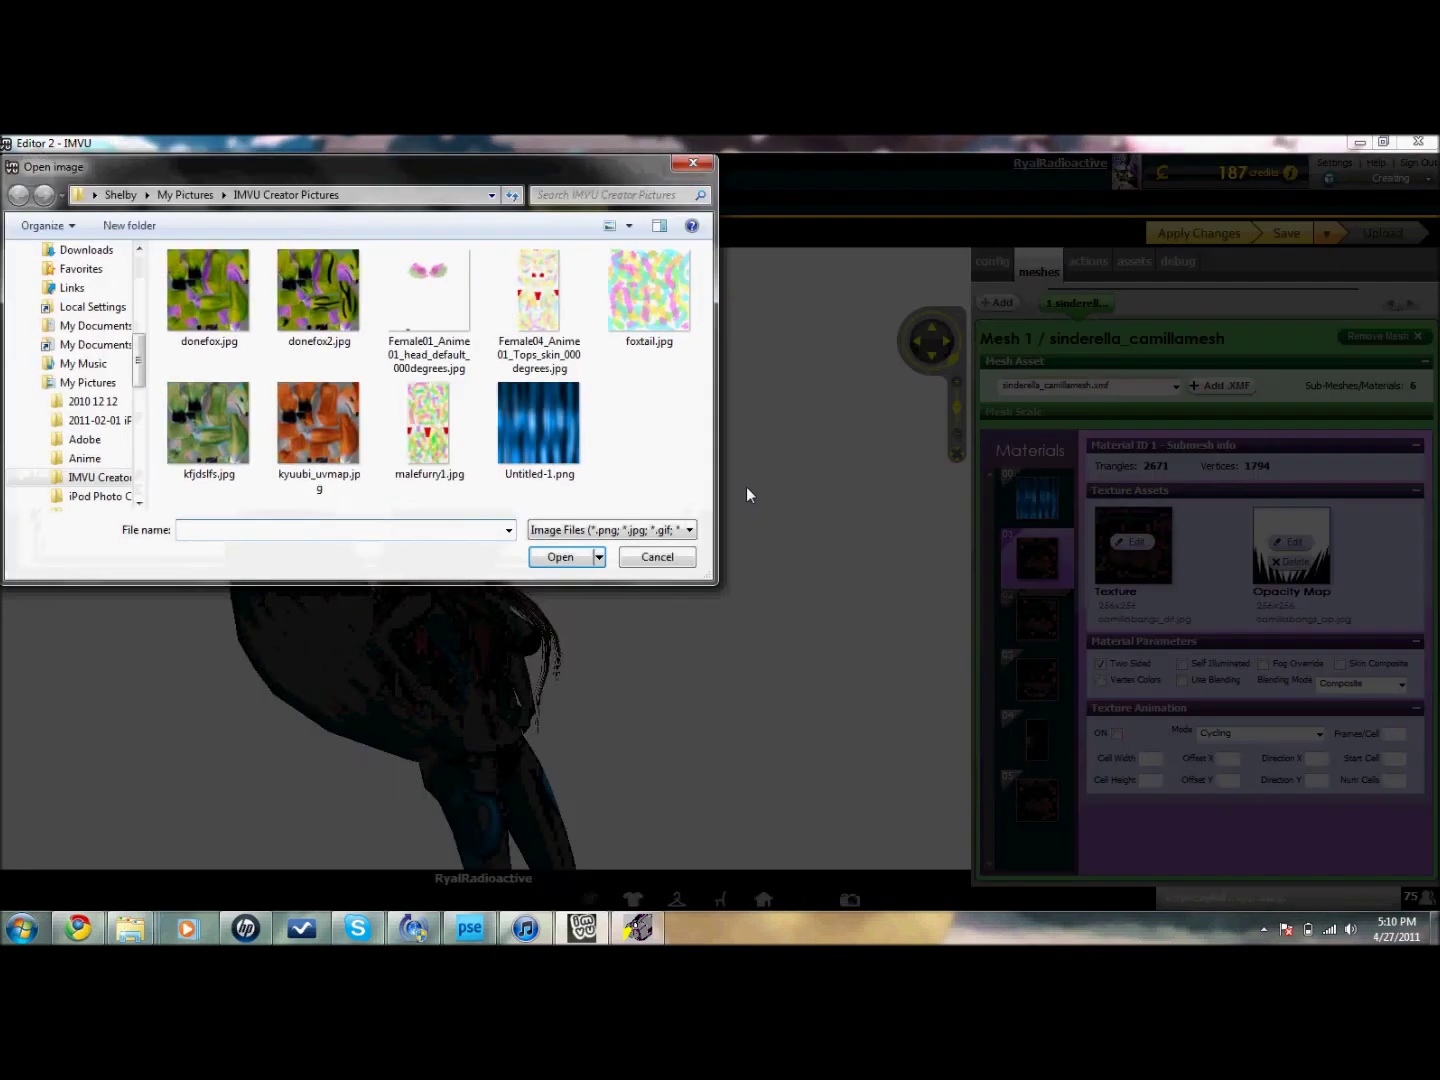
click(559, 429)
click(560, 557)
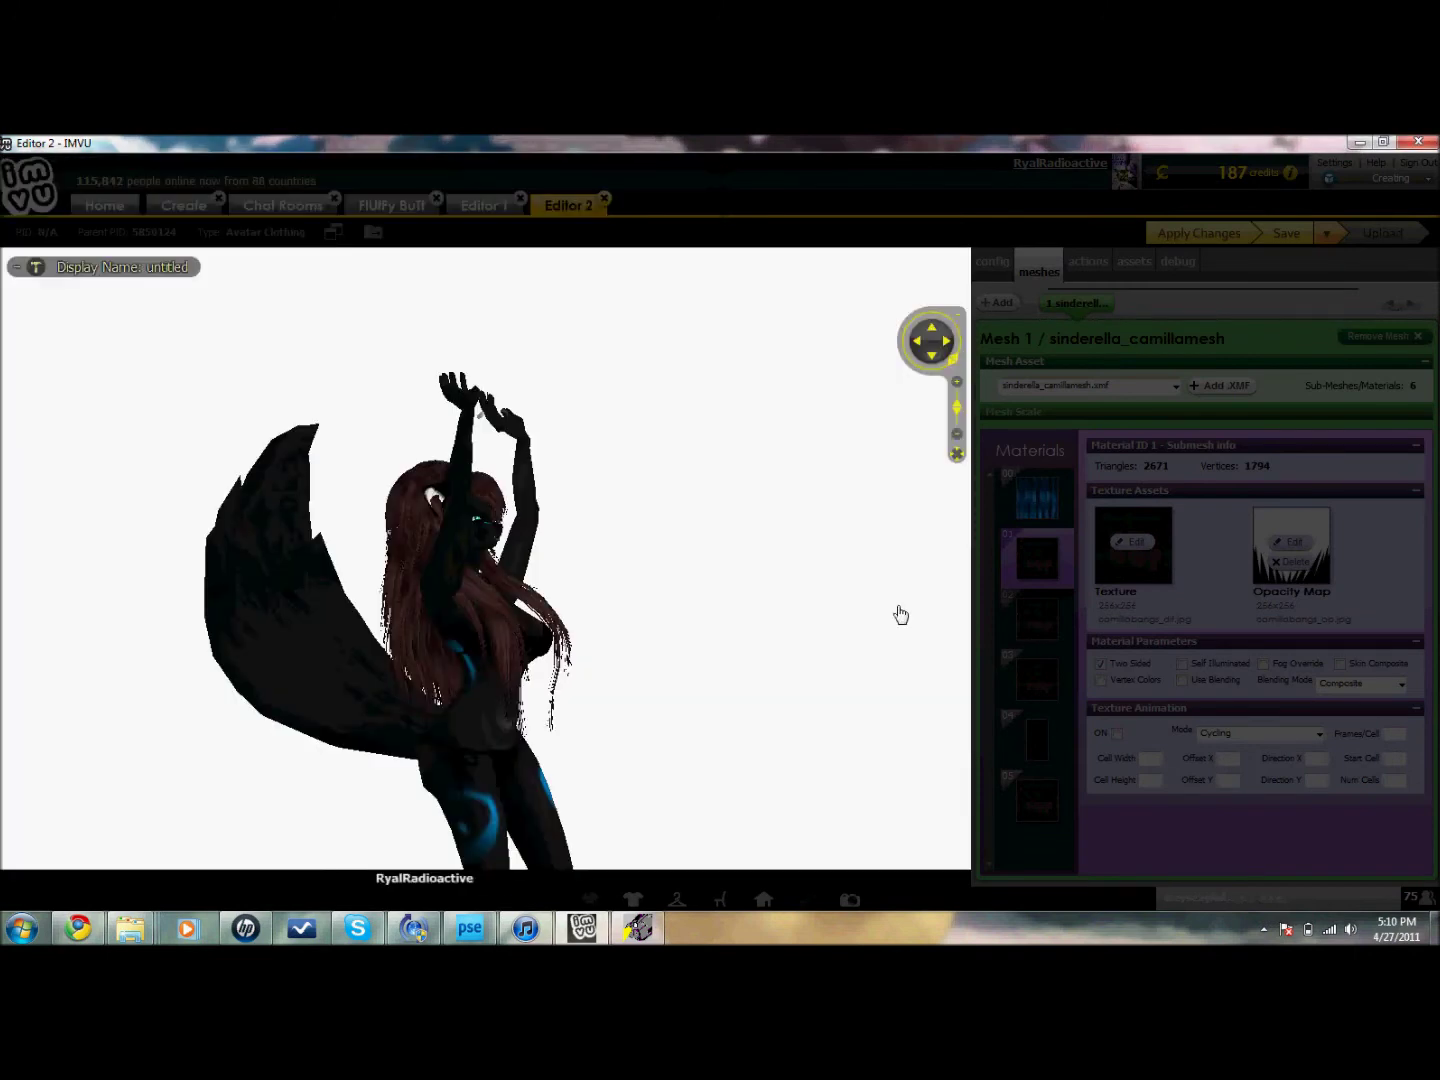
Give hair materials 02 and 03 the Untitled-1.png texture
click(1020, 628)
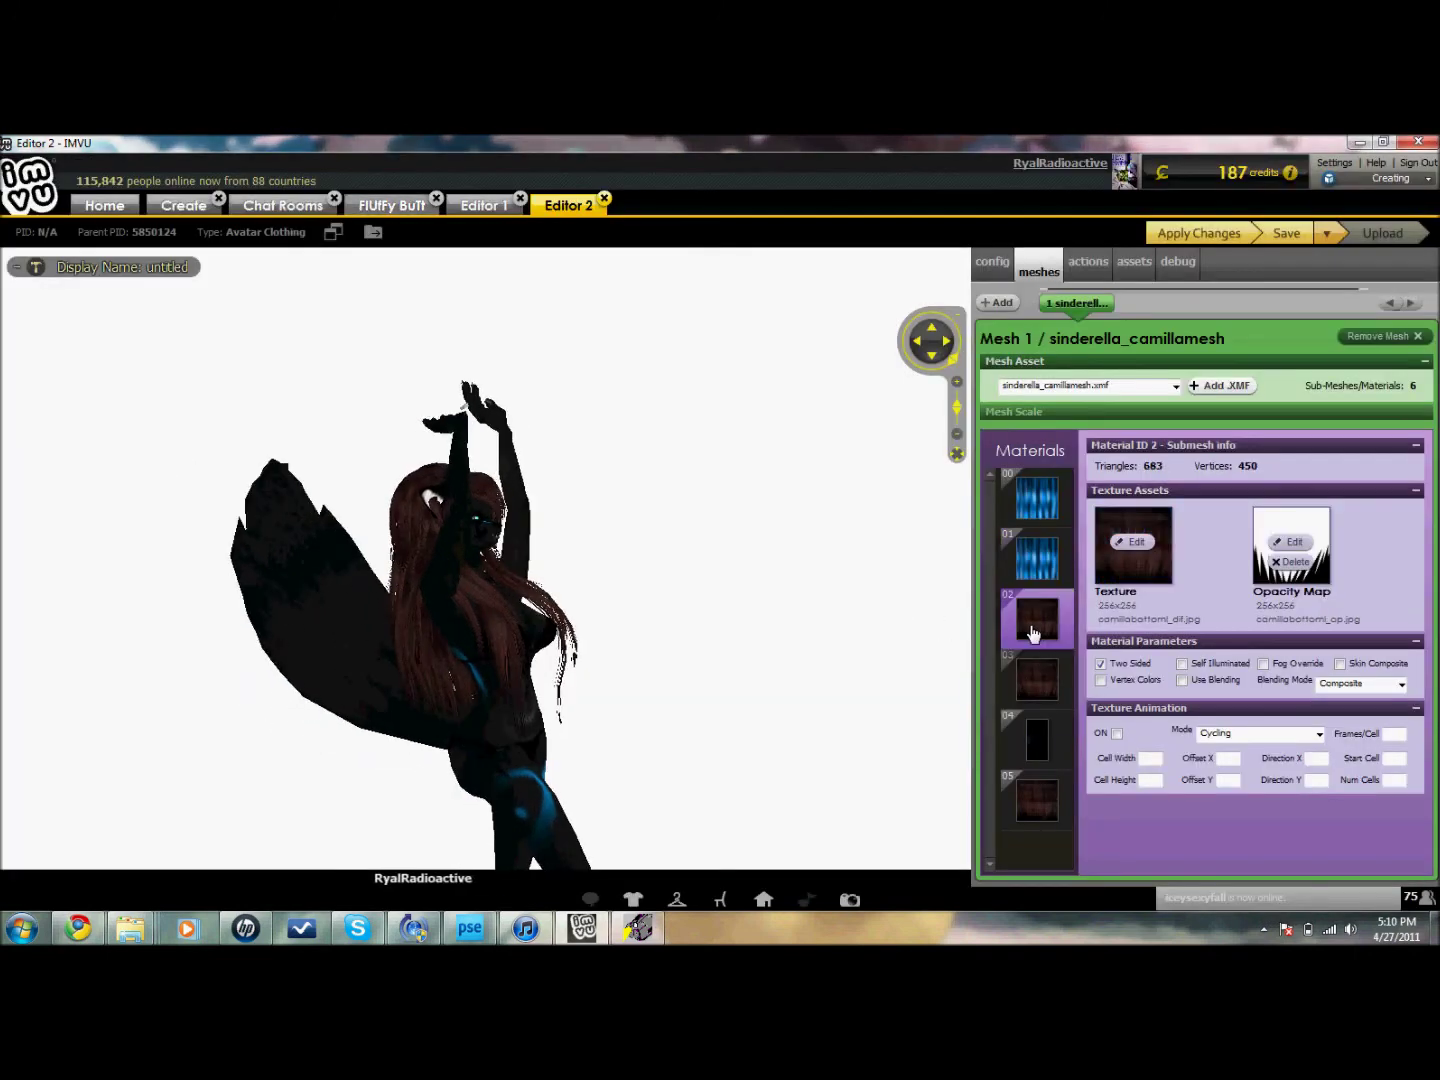
click(1137, 542)
click(539, 430)
click(561, 557)
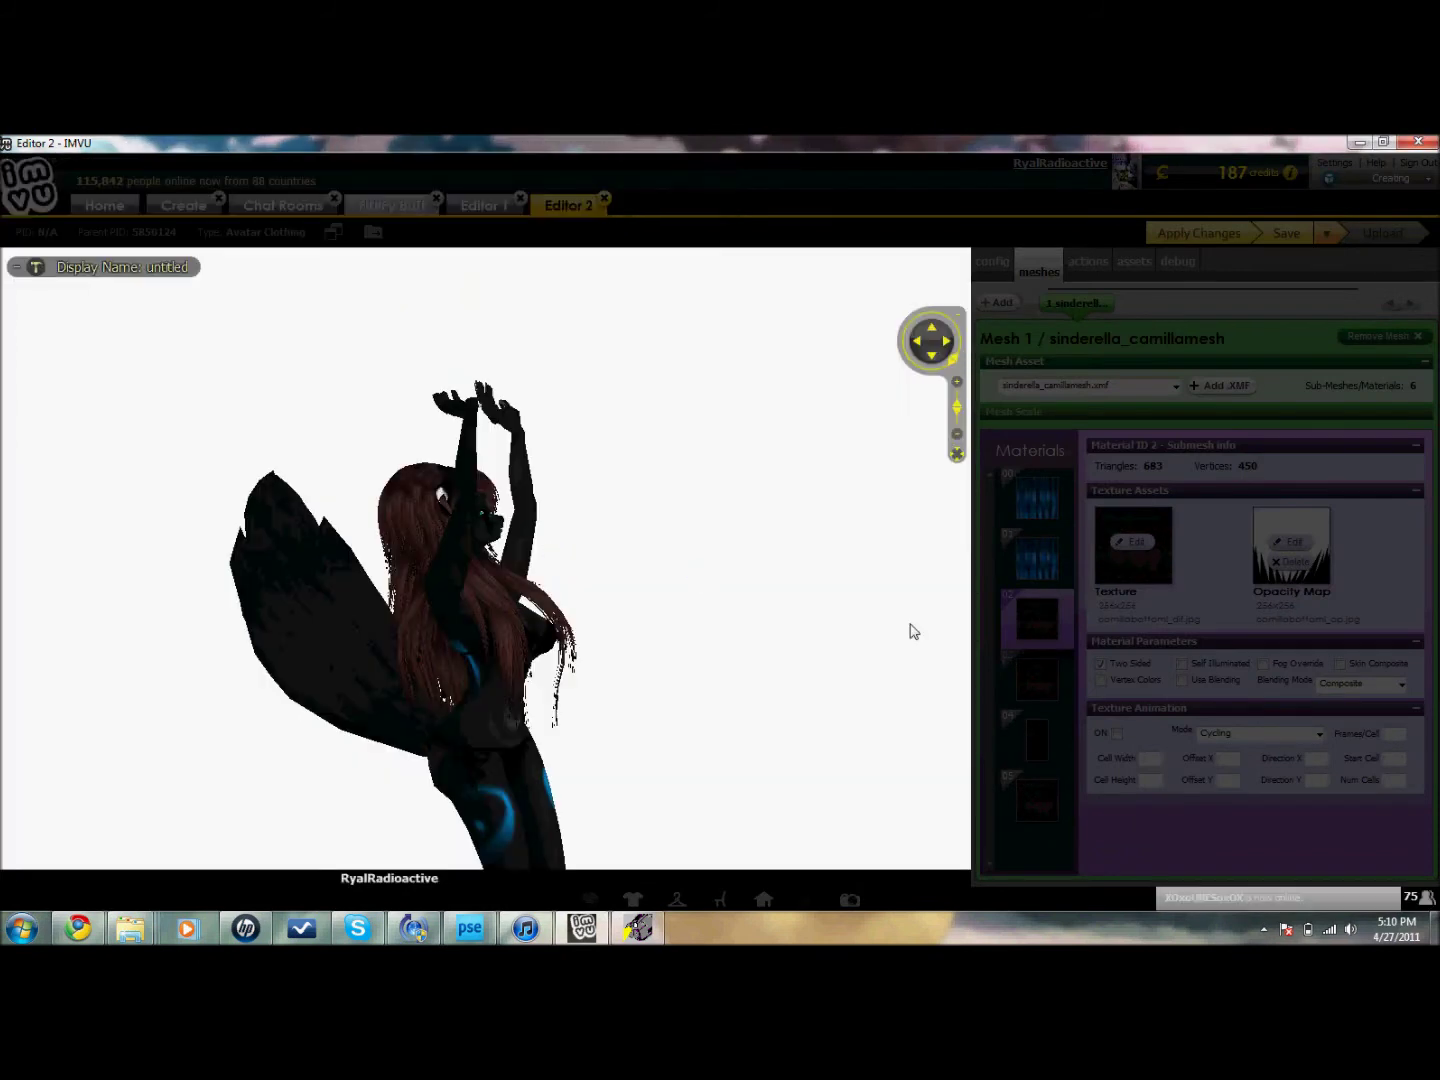
click(1020, 682)
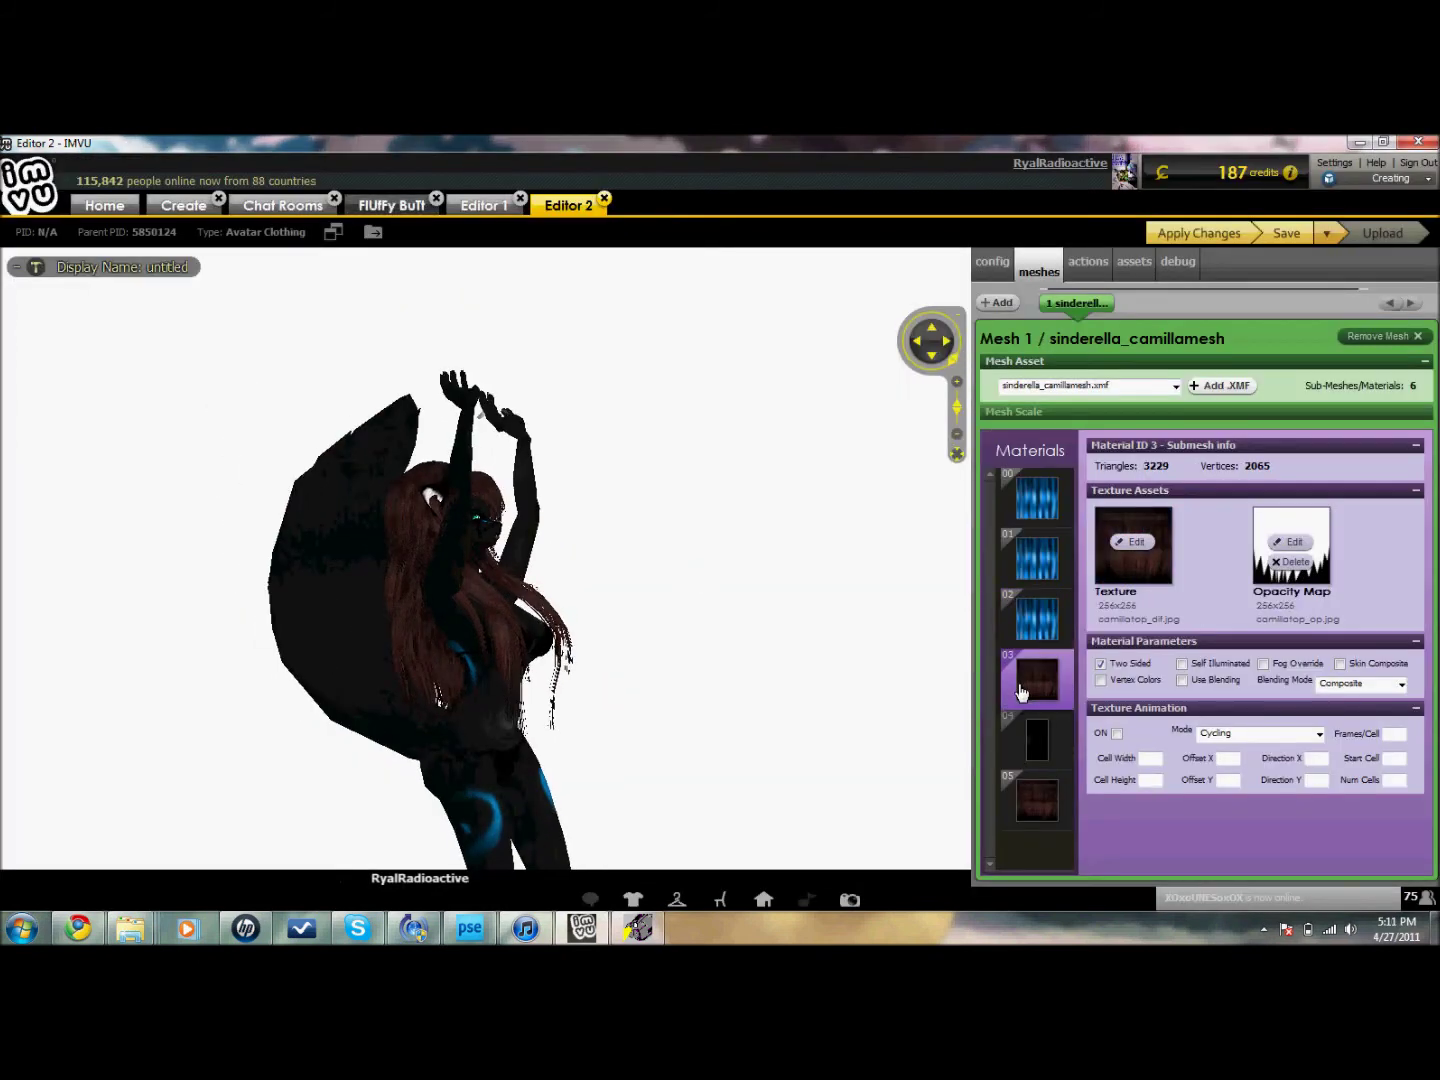
click(1134, 542)
click(547, 456)
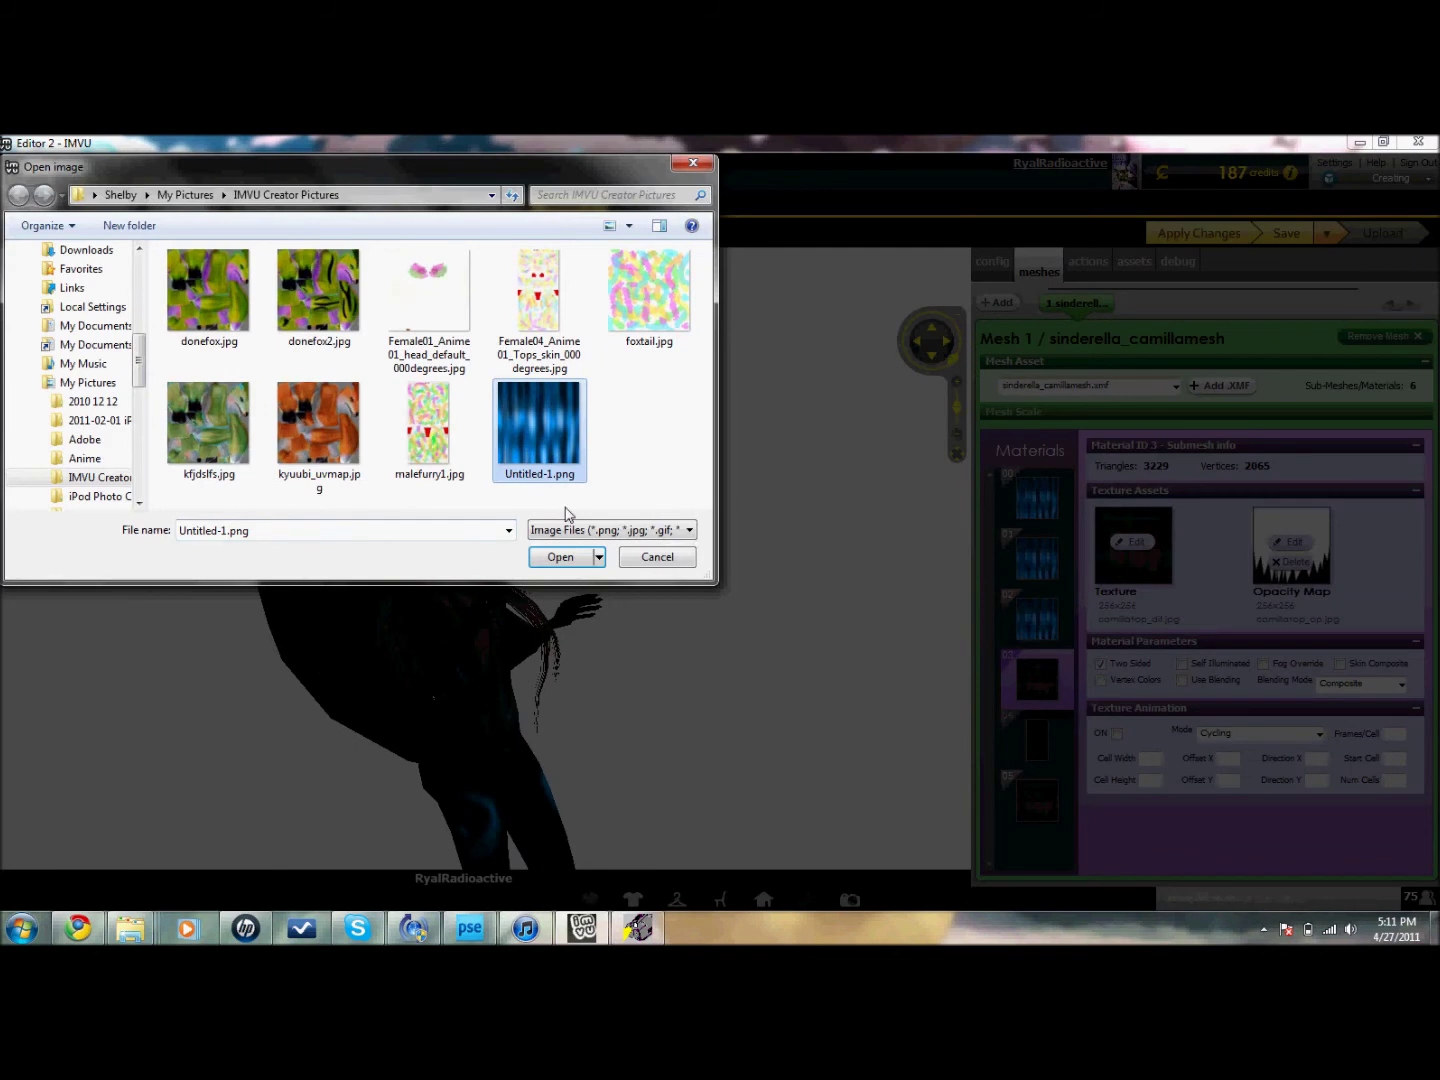
click(578, 562)
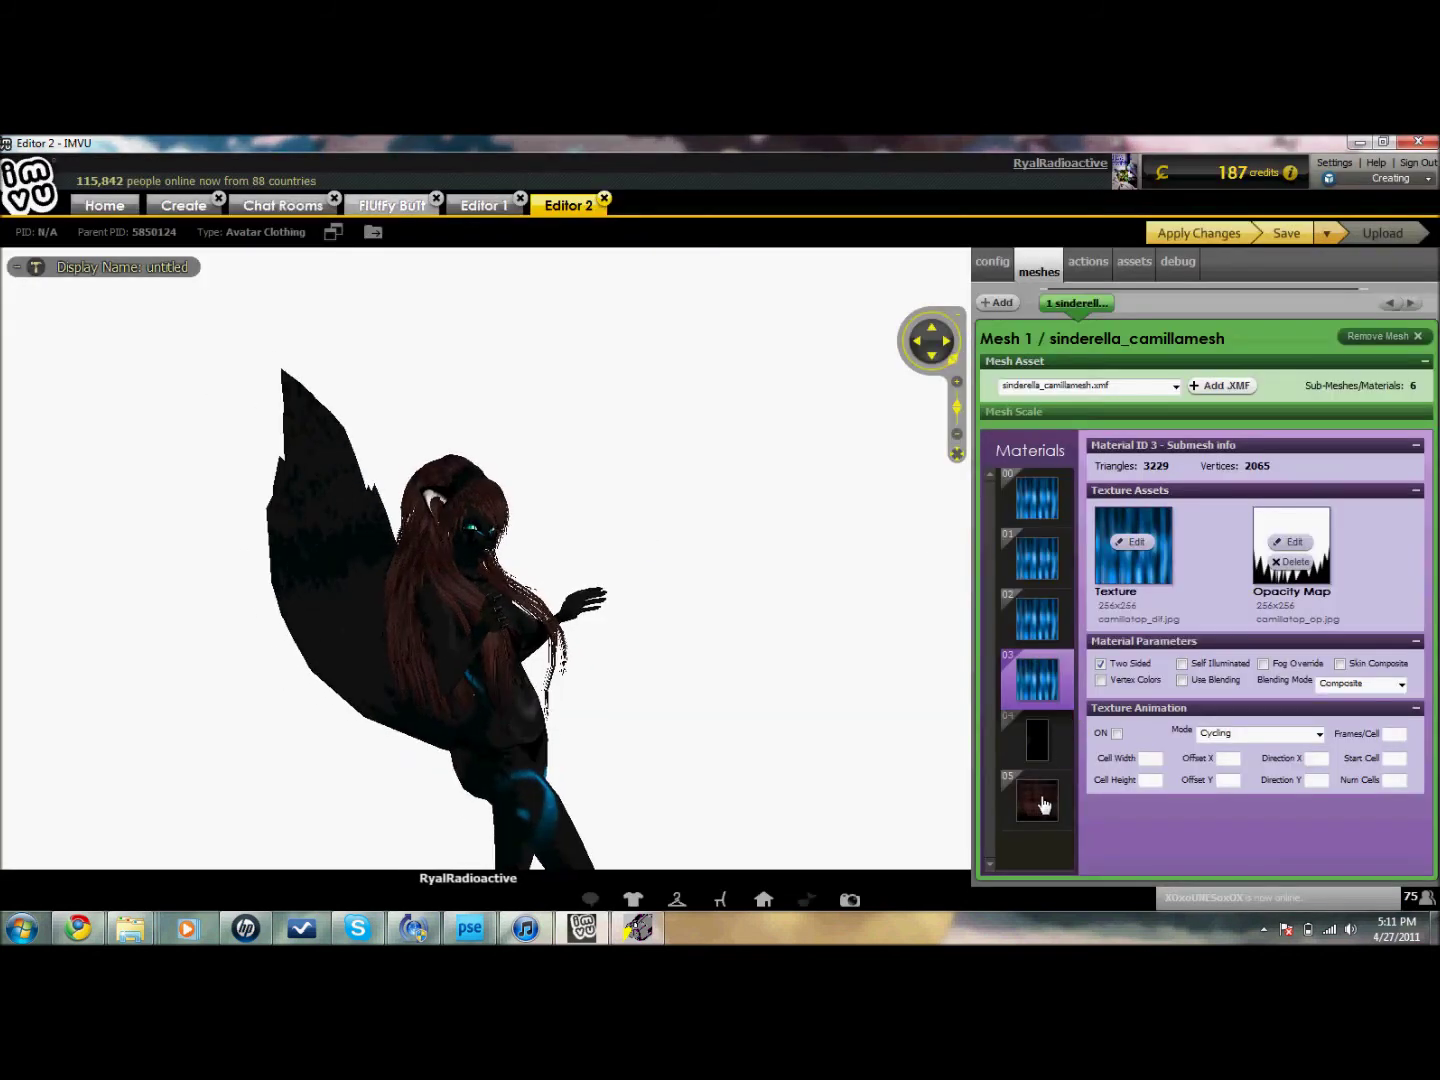
Texture material 05 with Untitled-1.png, check hairband material 04, and return to material 00
click(1040, 800)
click(1134, 541)
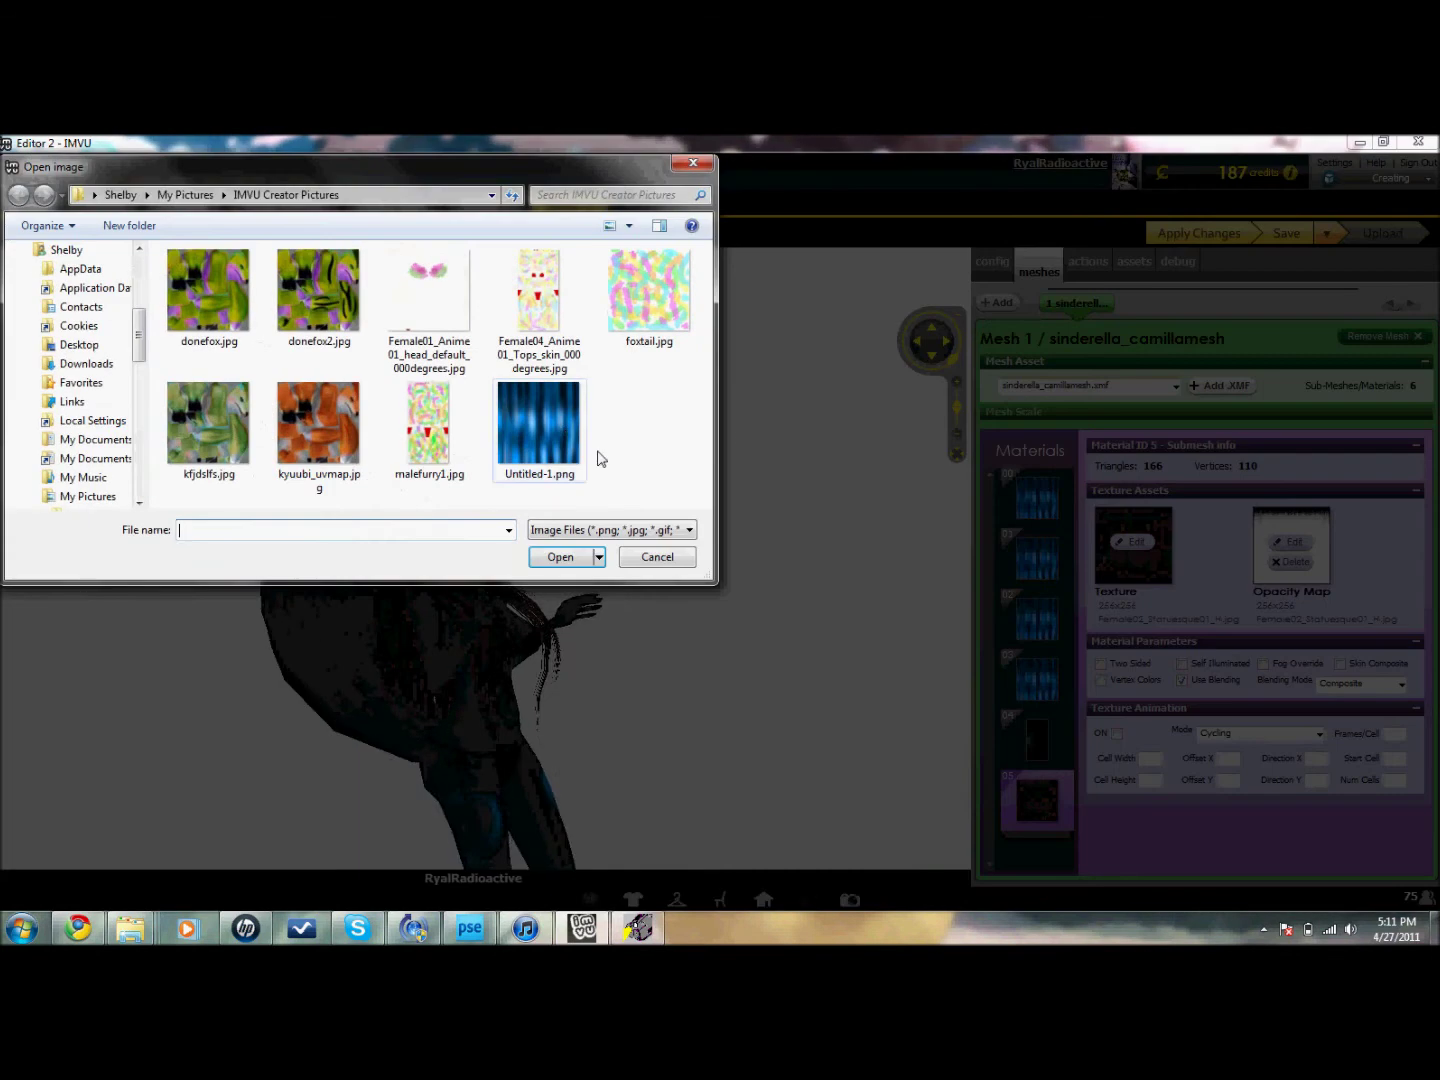
click(565, 437)
click(562, 557)
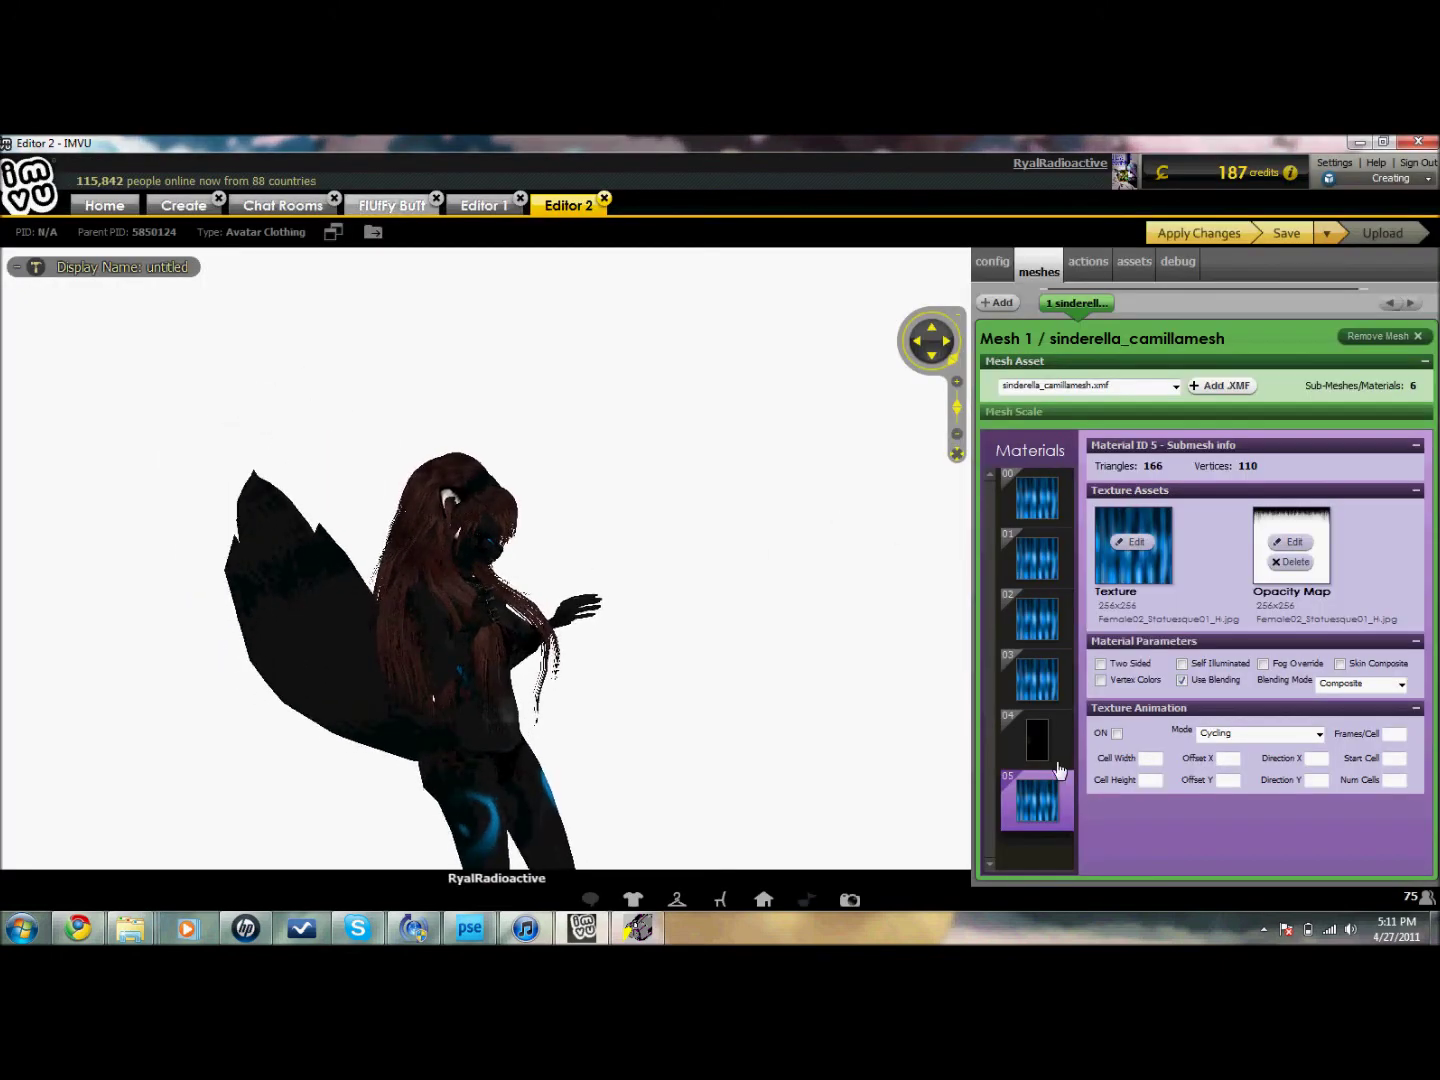
click(1037, 742)
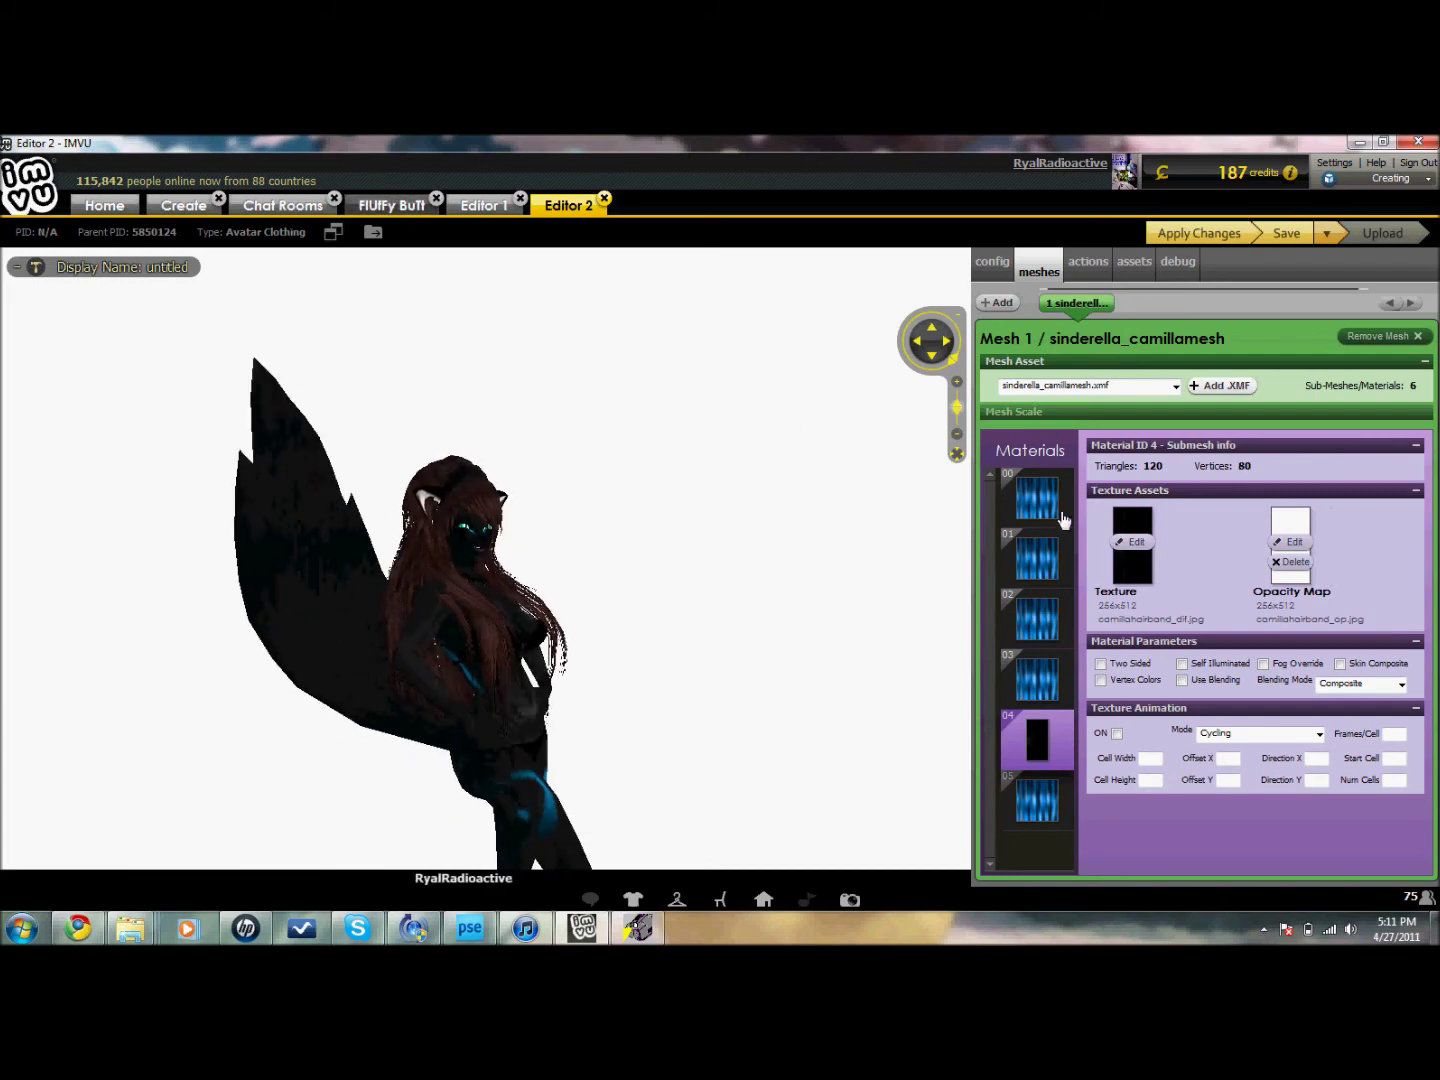
click(1062, 518)
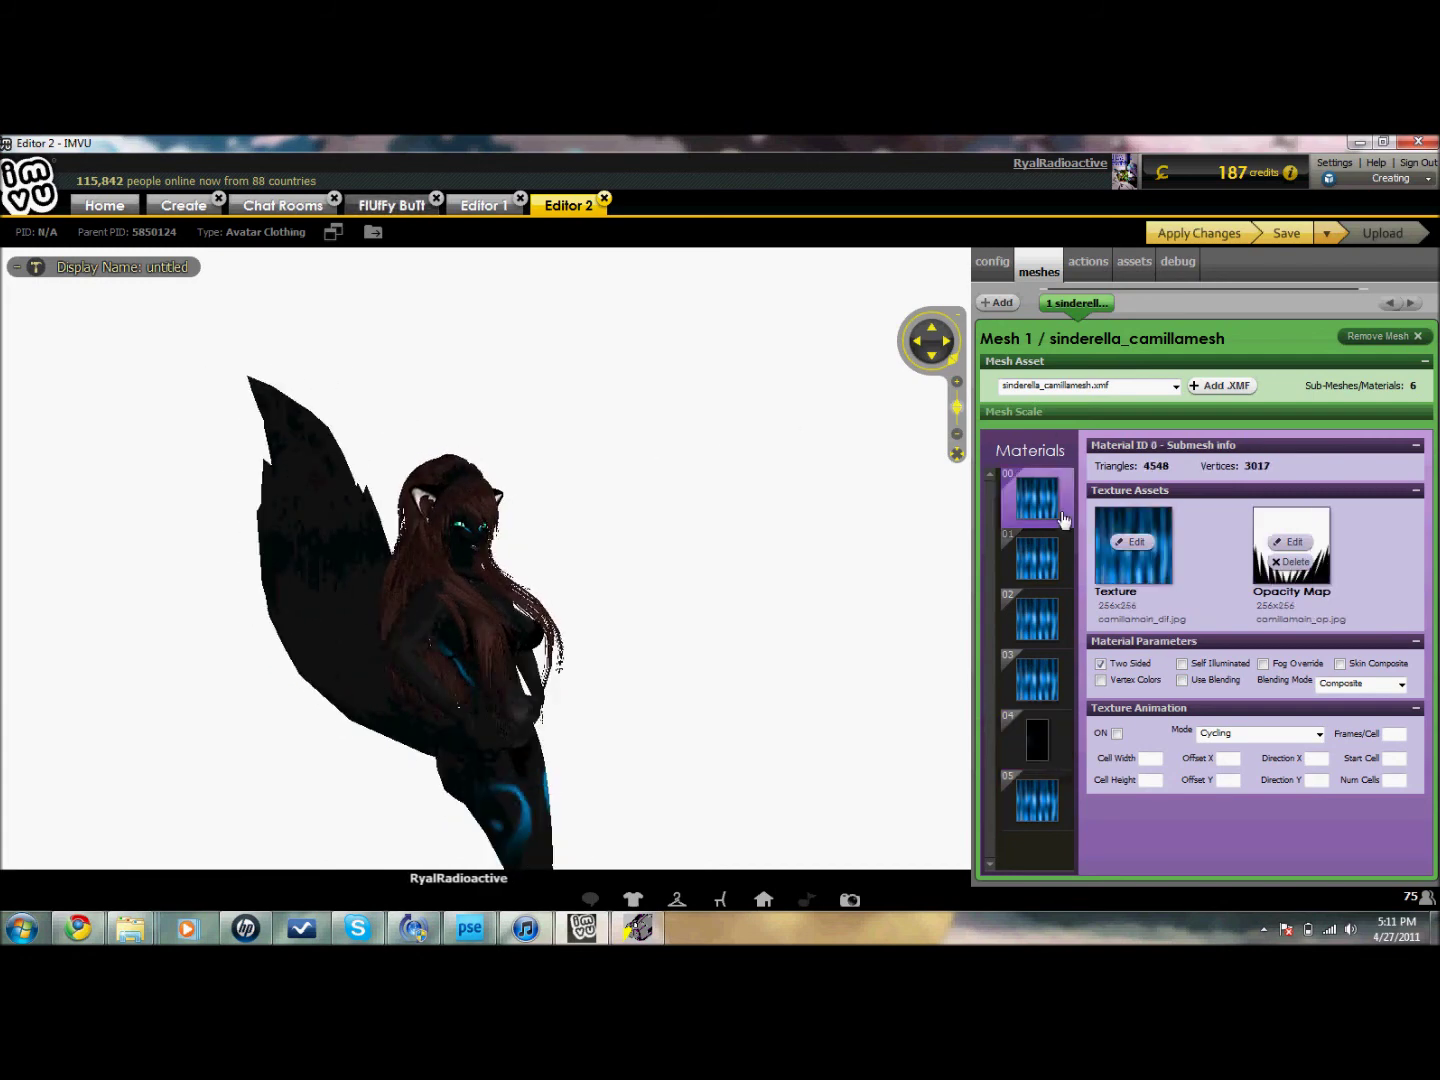
Apply the texture changes, rotate the camera to the avatar's front, and show the clothing inventory
click(1202, 233)
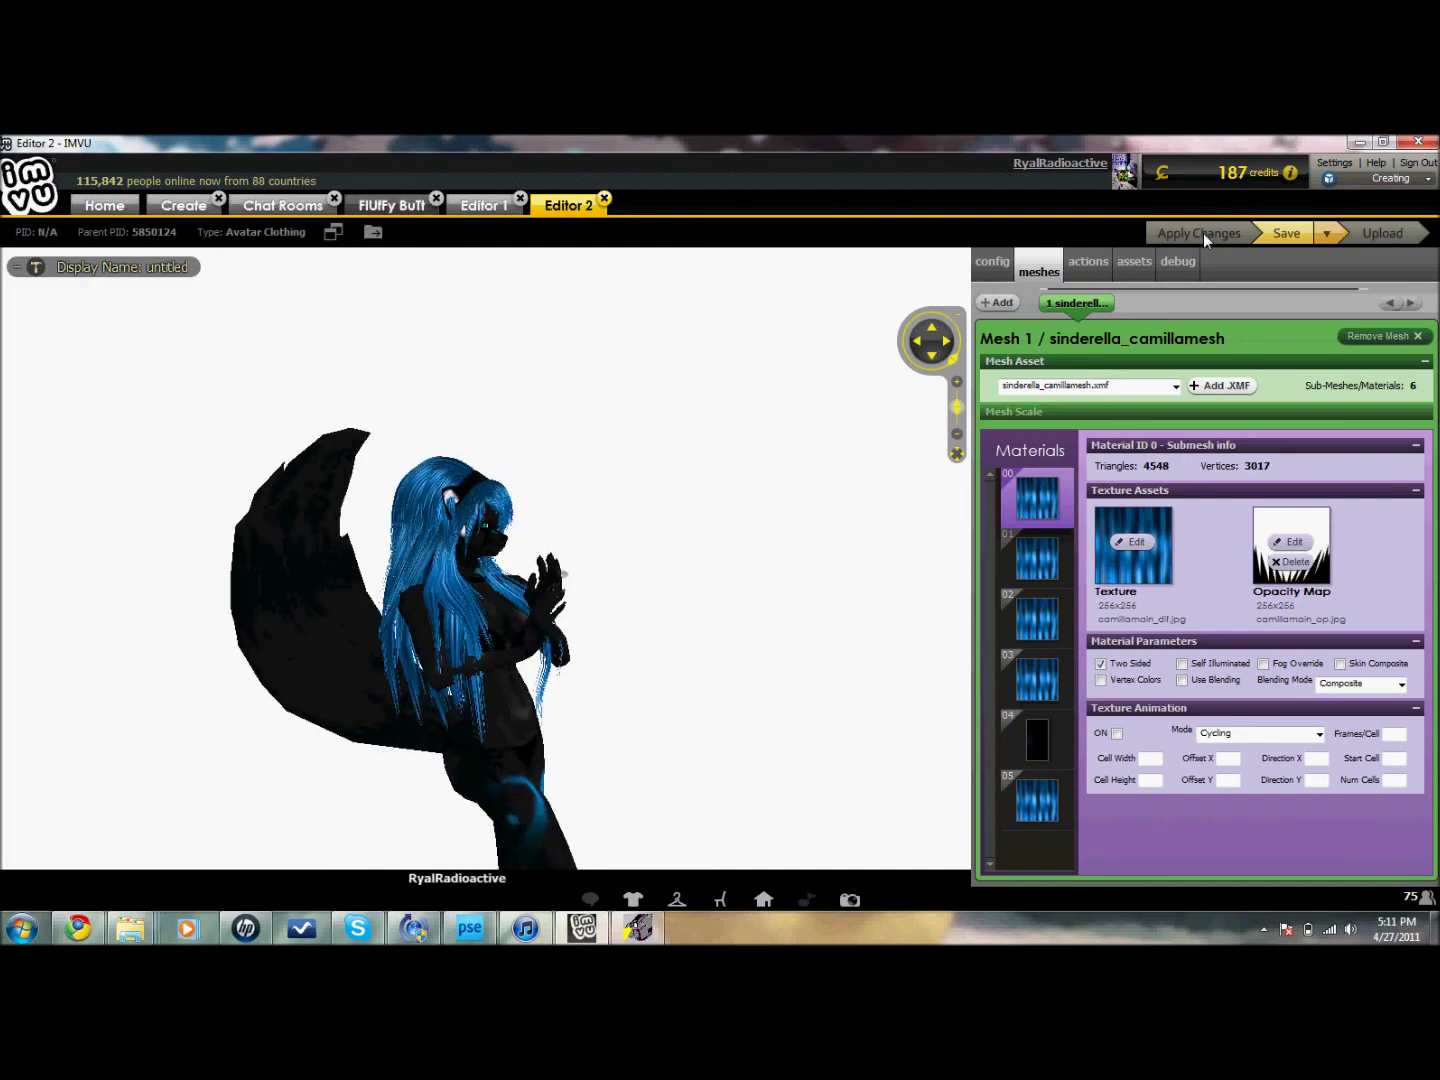
click(912, 342)
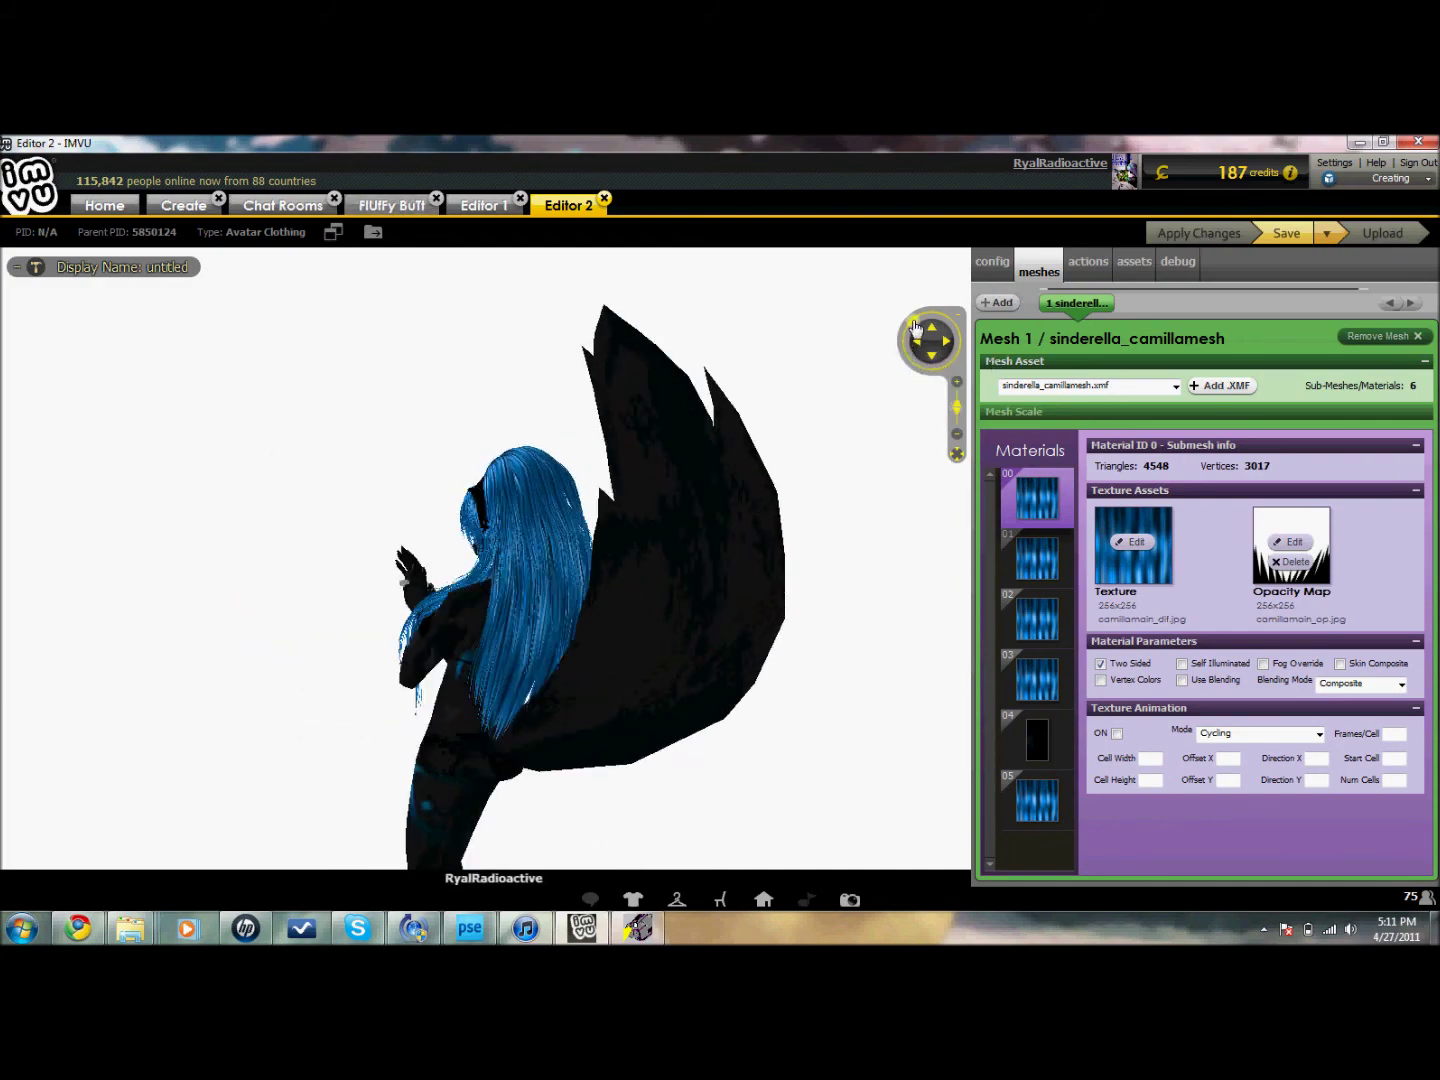
click(912, 354)
click(913, 358)
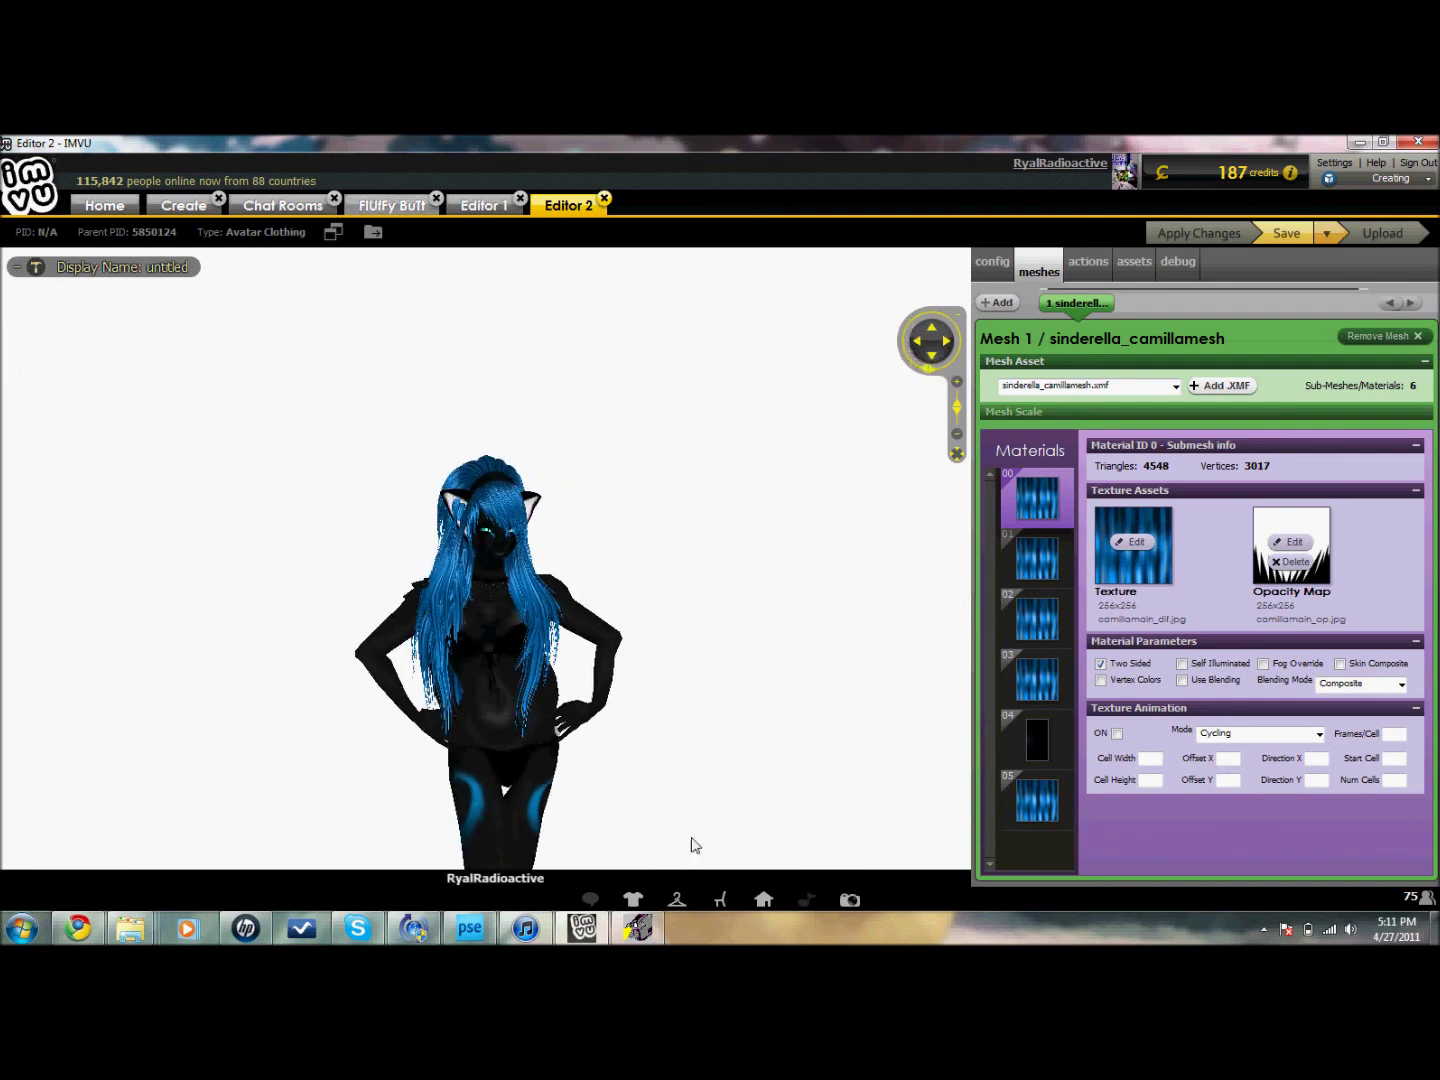
click(633, 898)
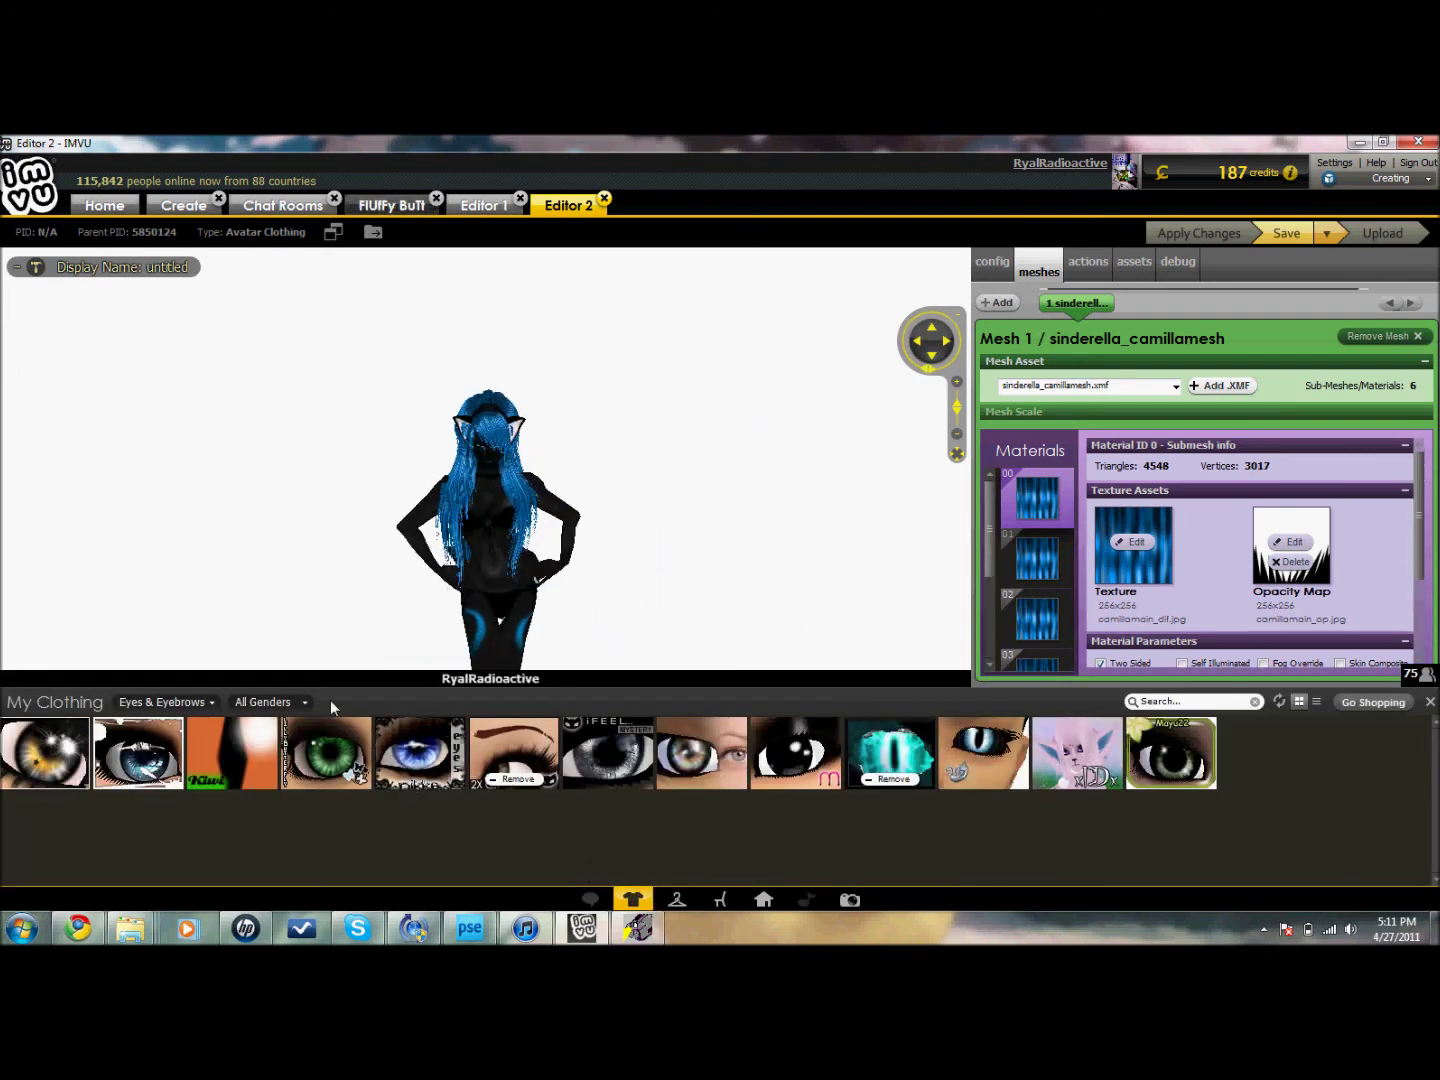
click(214, 704)
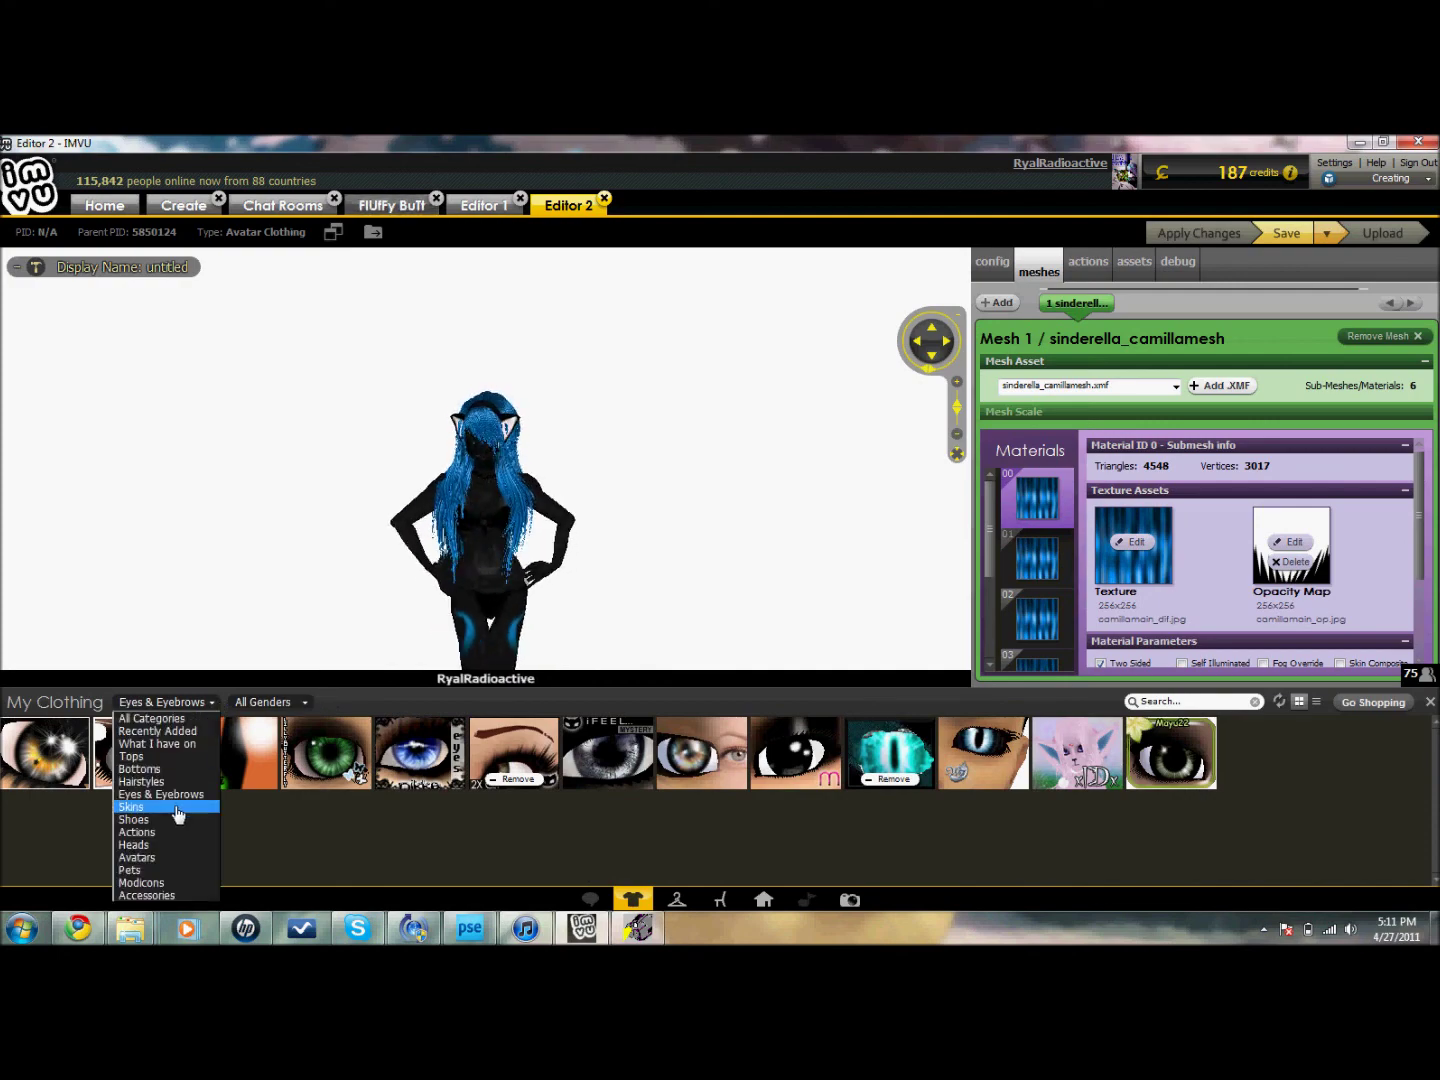
click(166, 895)
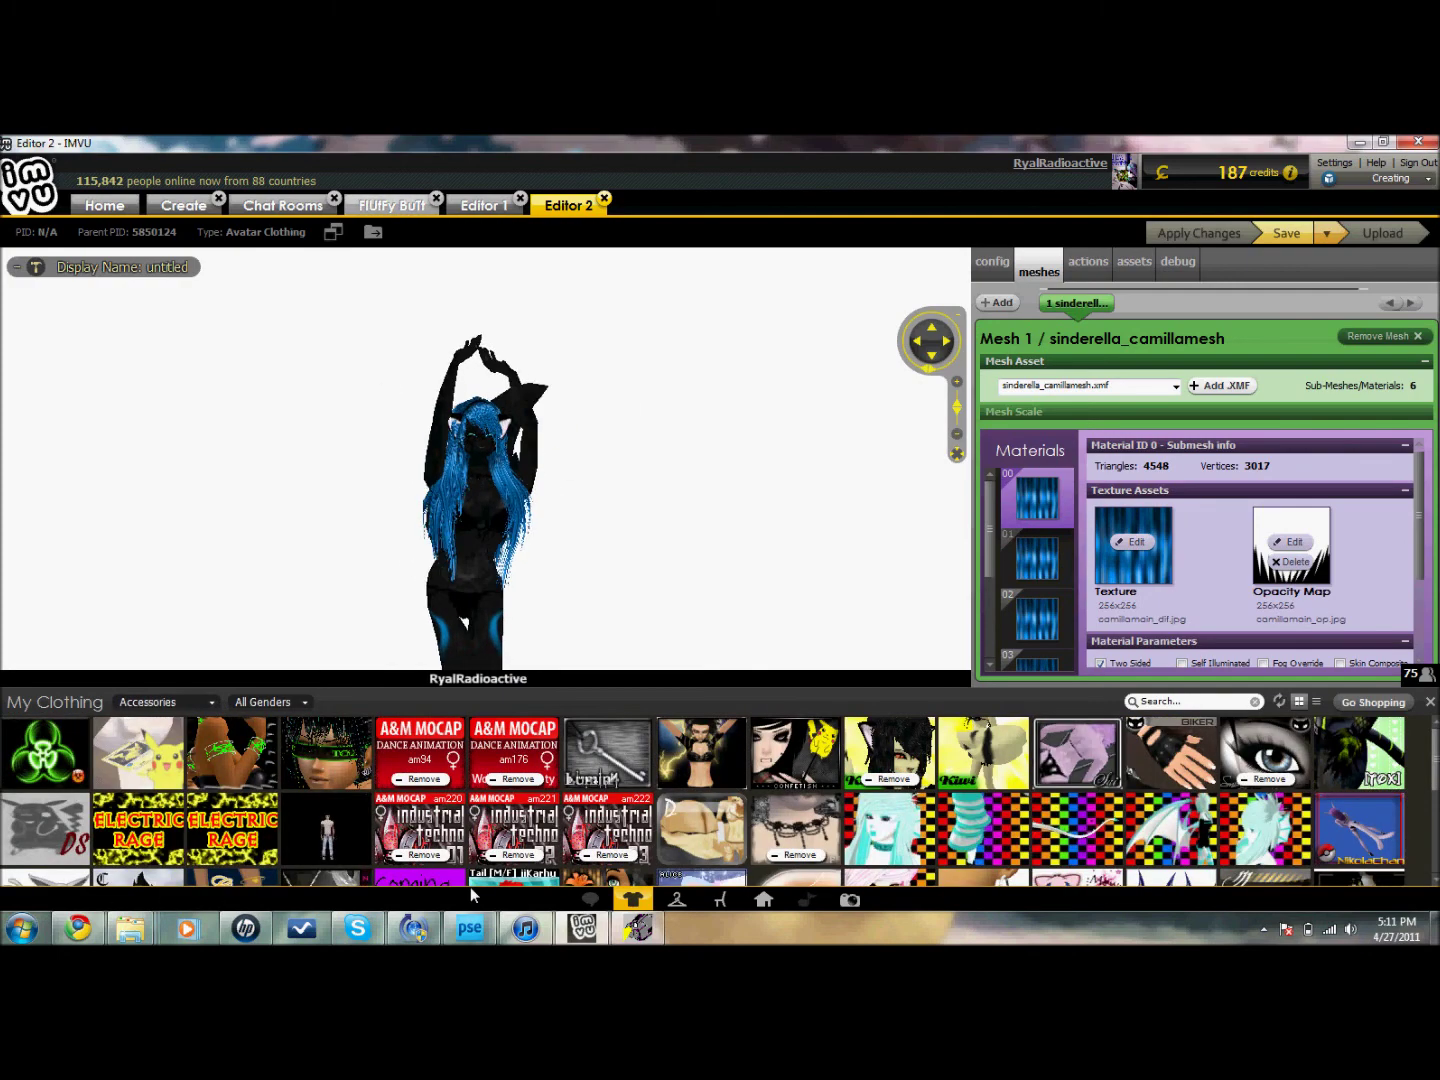
click(895, 779)
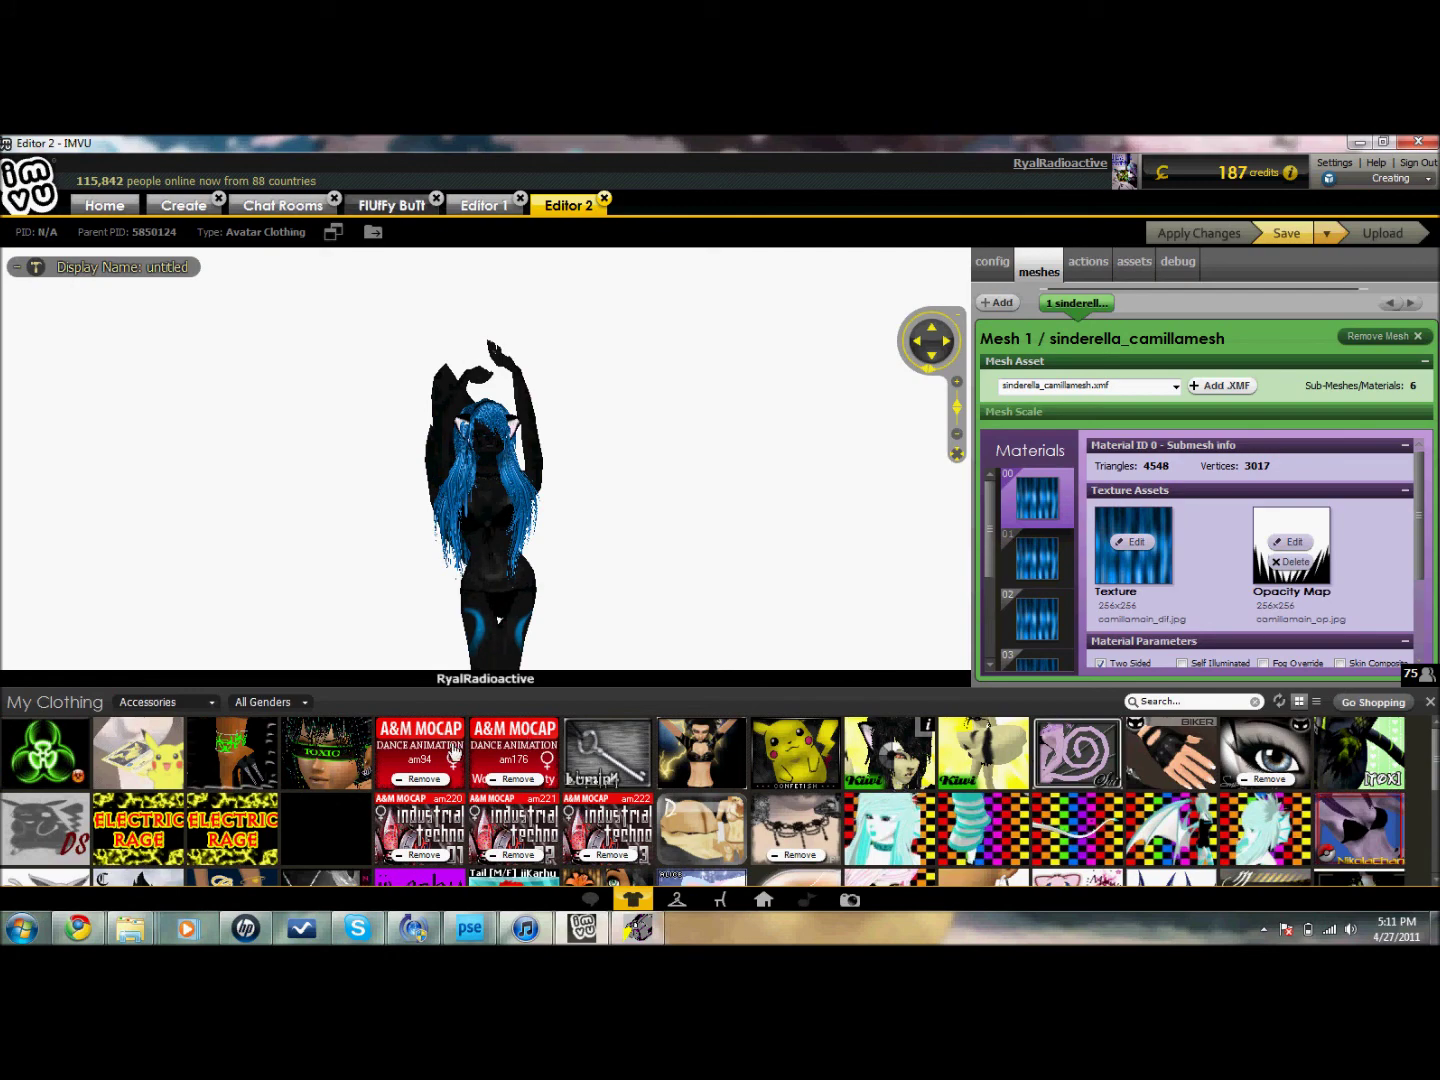
click(211, 702)
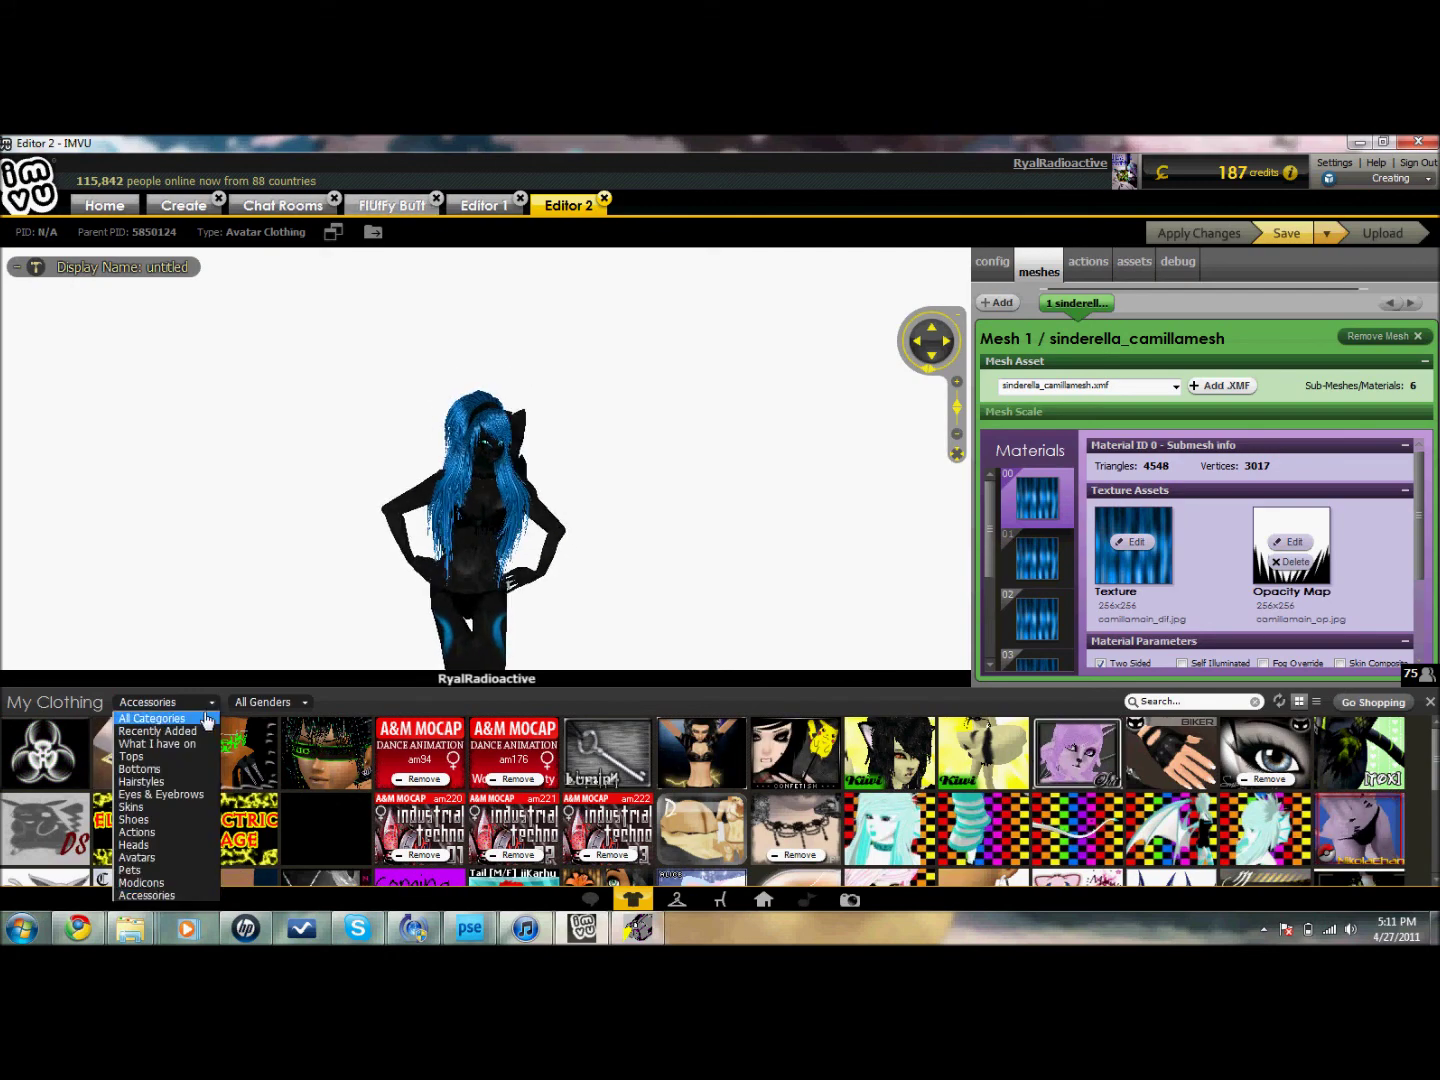
click(179, 796)
mouse_move(610, 787)
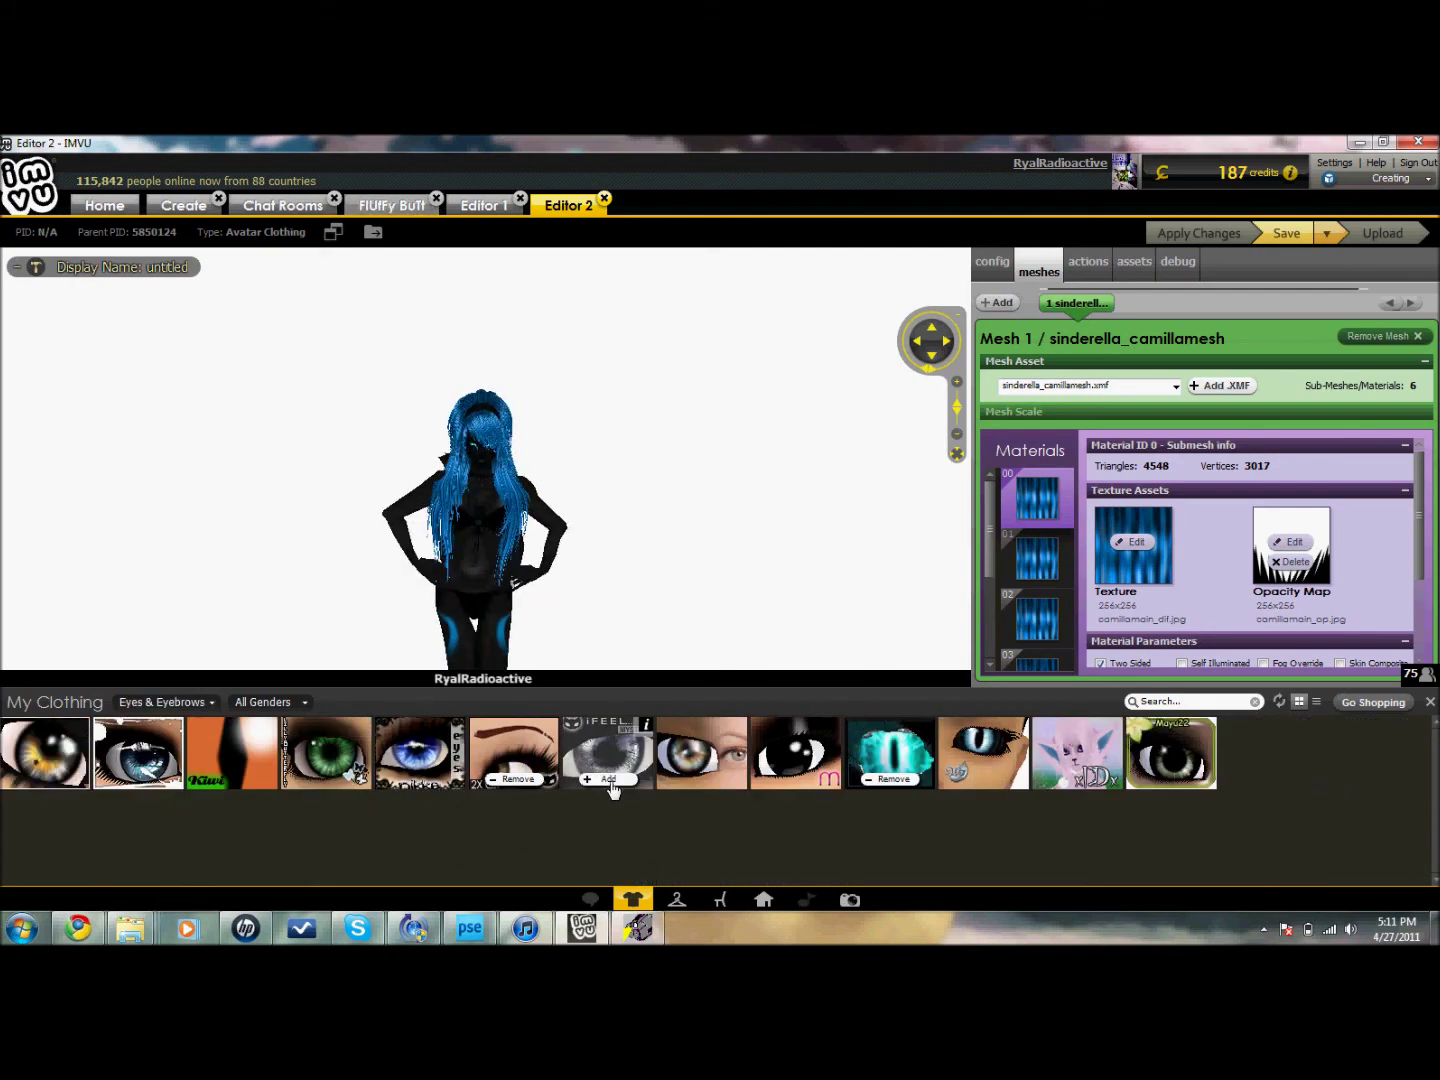
click(1430, 703)
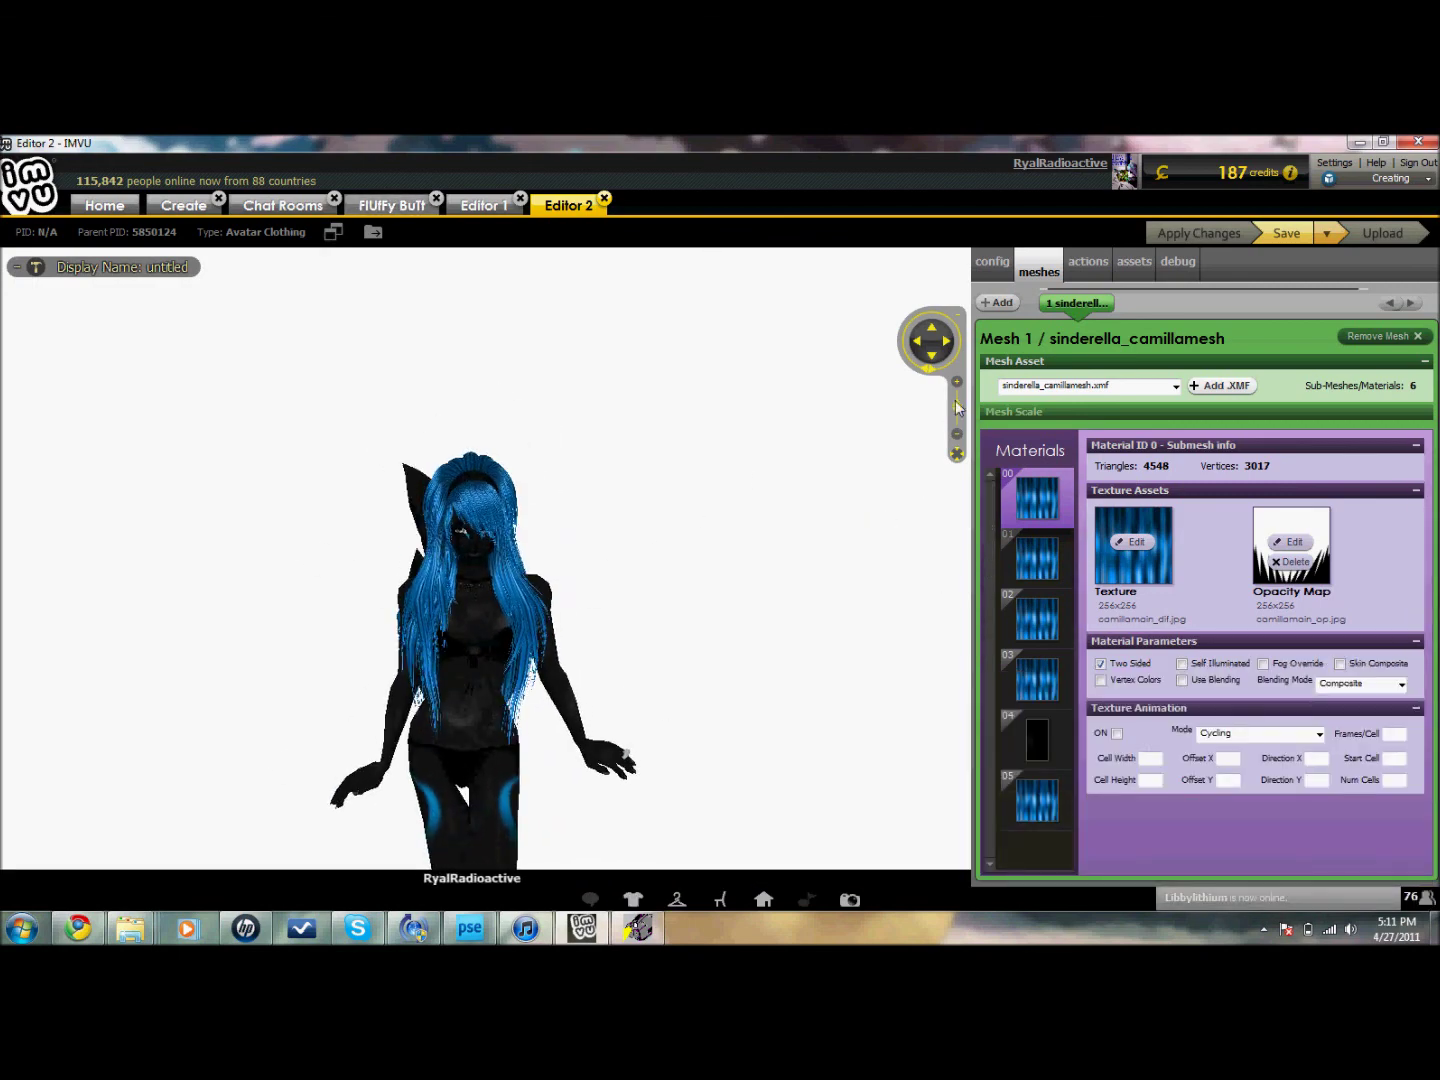
click(957, 383)
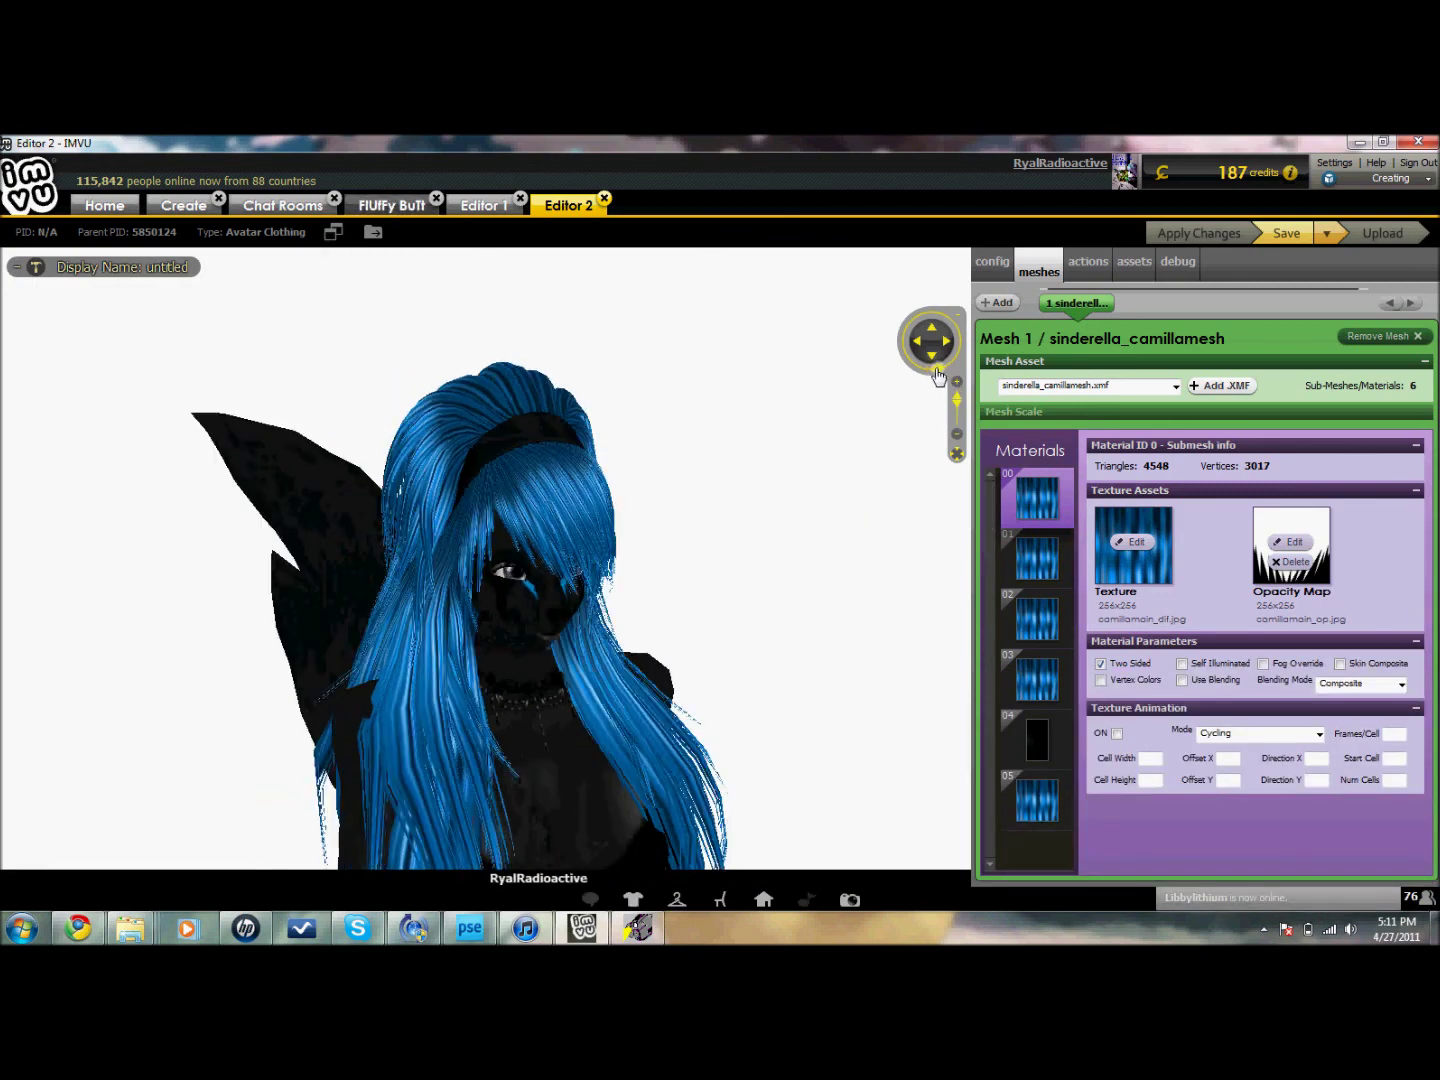